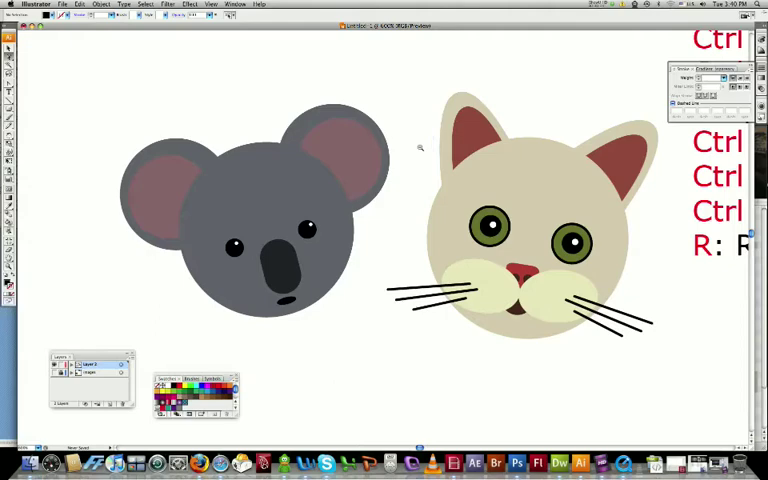
Zoom out and pan until the koala, cat faces and full shortcut list are visible
left_click(420, 148, "alt")
left_click(405, 145, "alt")
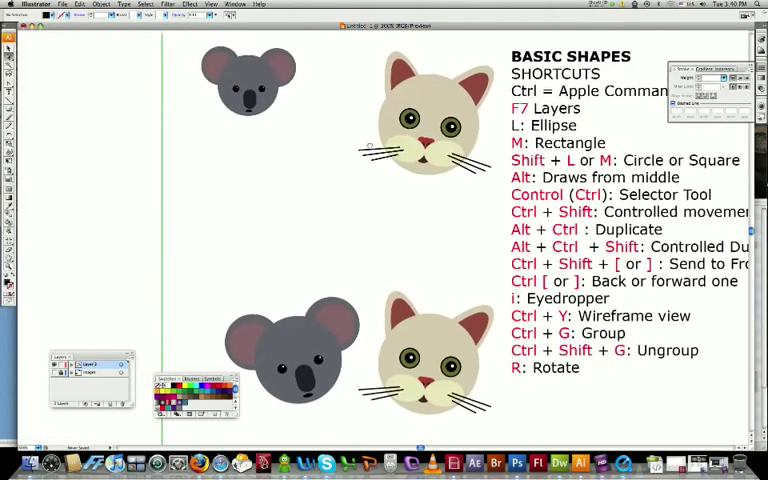
left_click(369, 148, "alt")
left_click(490, 192)
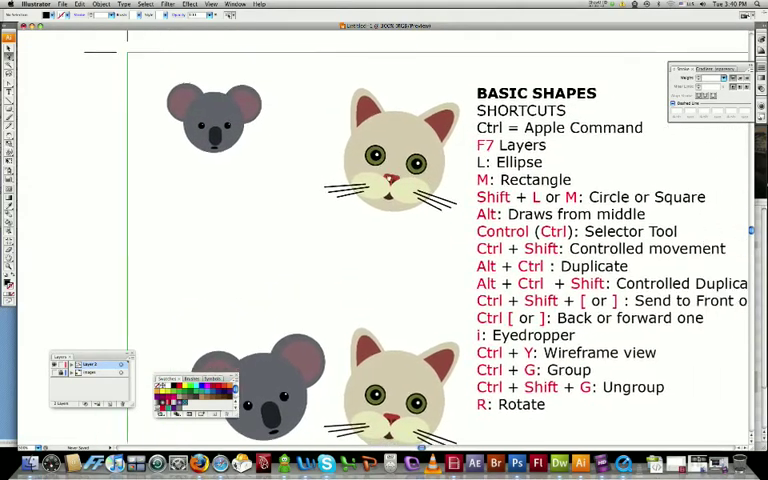
left_click_drag(305, 110, 190, 105)
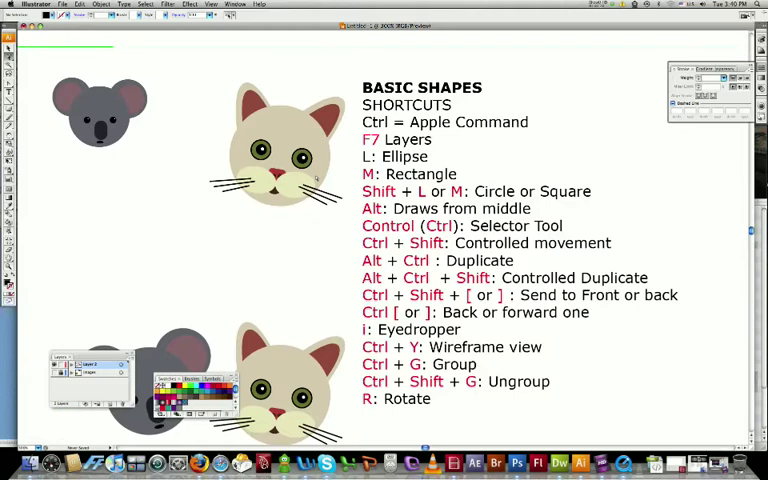
Move the Layers panel up, show the reference photos layer and hide the drawings layer
right_click(97, 357)
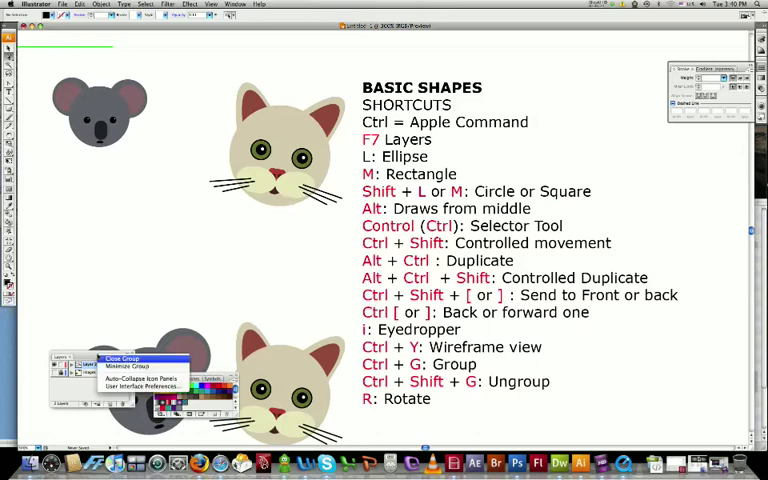
left_click(97, 357)
left_click_drag(75, 357, 144, 214)
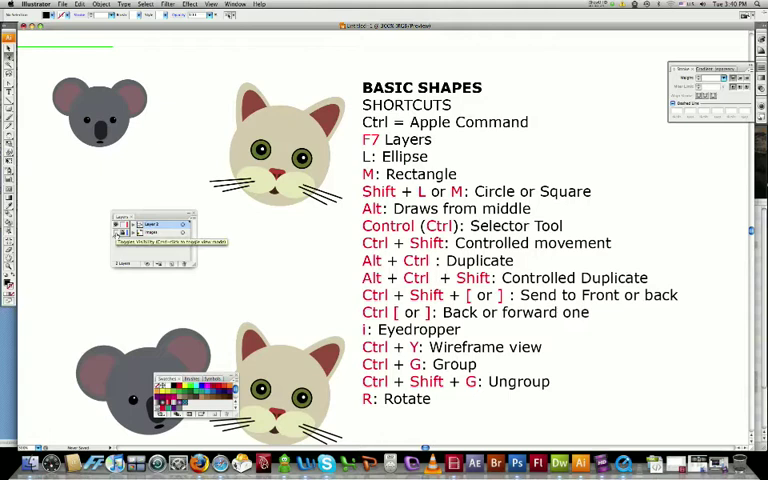
left_click(117, 232)
left_click(117, 224)
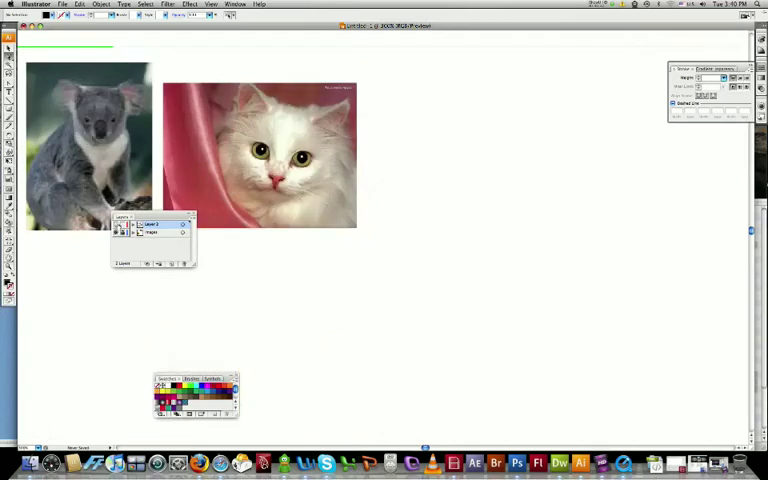
Zoom in on the koala and cat photos, re-show the drawings, and switch to Outline view
left_click_drag(199, 182, 406, 214)
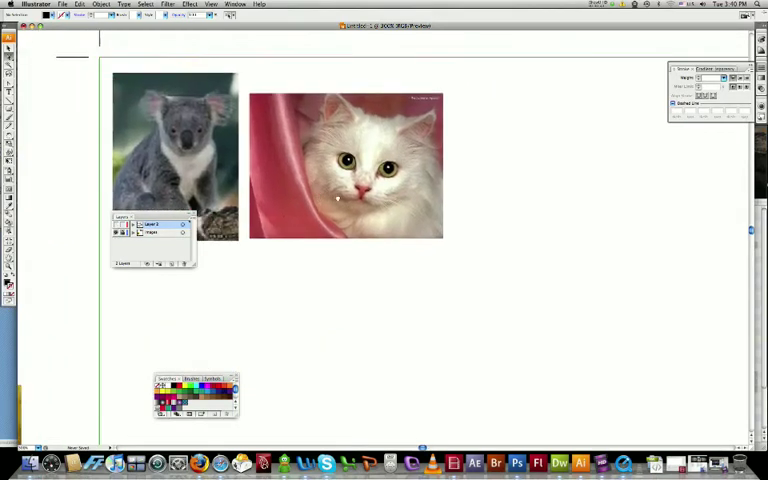
key("ctrl+equal")
key("ctrl+equal")
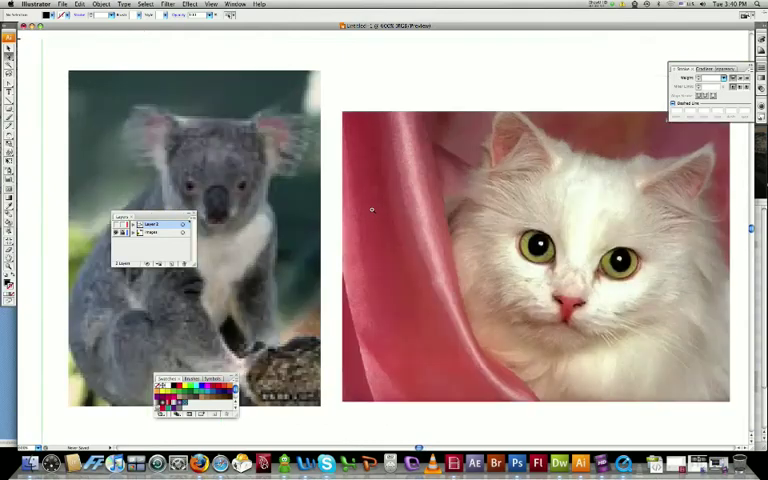
left_click_drag(365, 223, 393, 195)
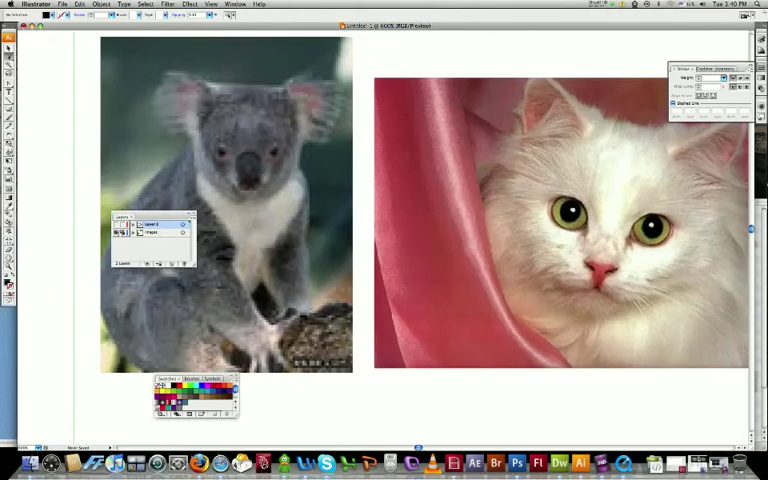
left_click(117, 224)
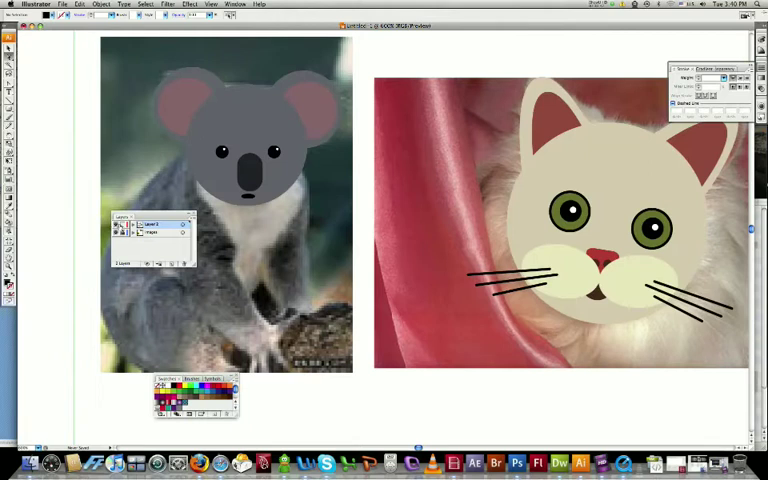
key("ctrl+y")
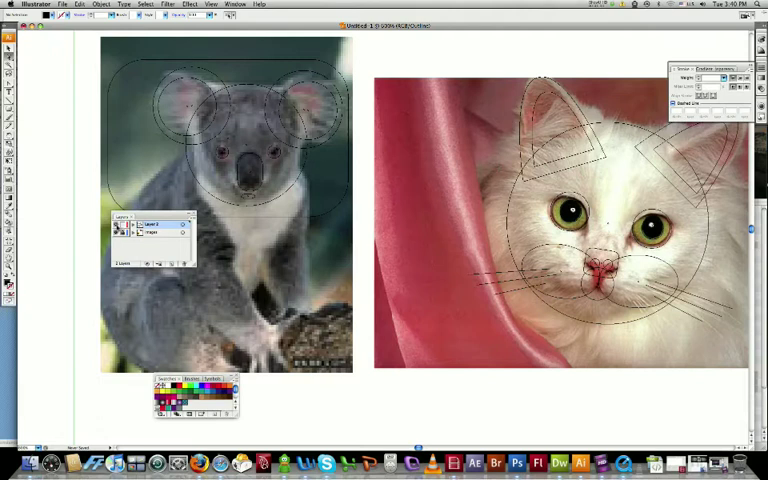
Return to Preview and move the finished koala face below the cat photo
key("ctrl+y")
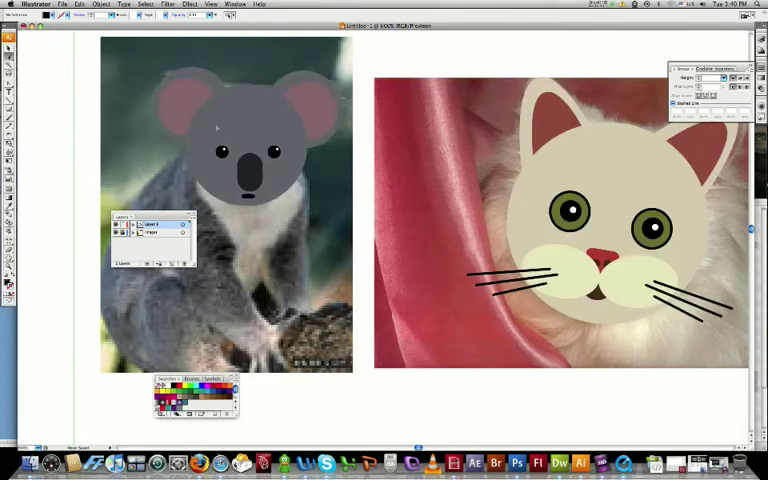
left_click(248, 160)
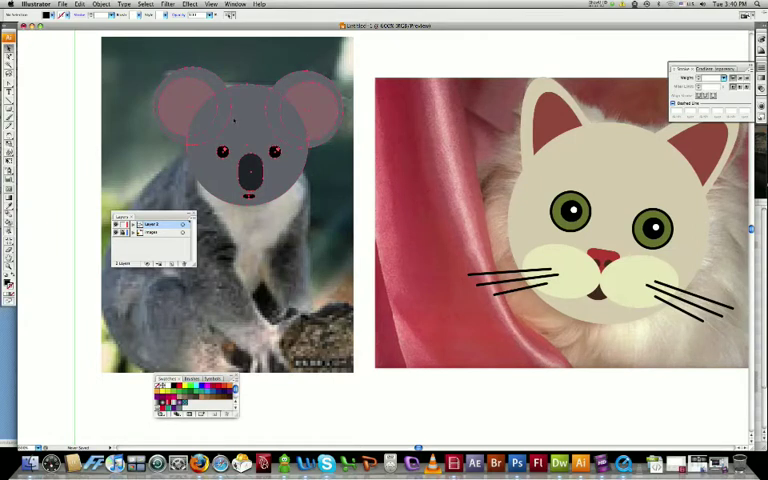
left_click(362, 185)
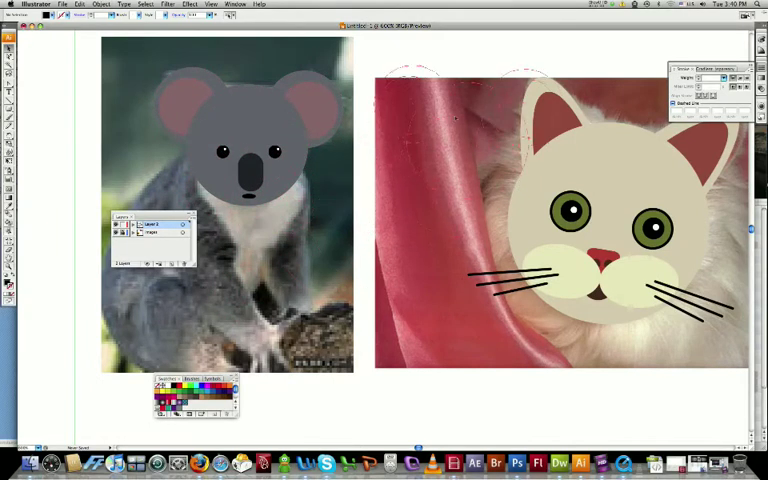
left_click_drag(437, 147, 383, 394)
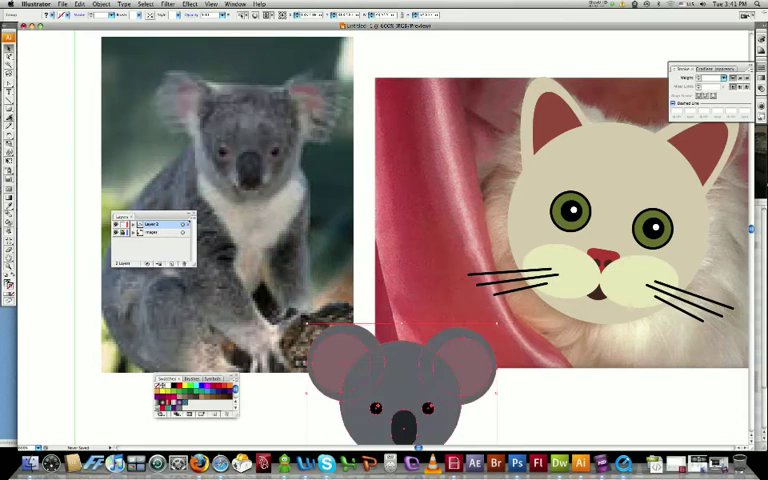
Draw a circle over the koala photo's head with the Ellipse tool
left_click(9, 111)
left_click_drag(9, 111, 30, 118)
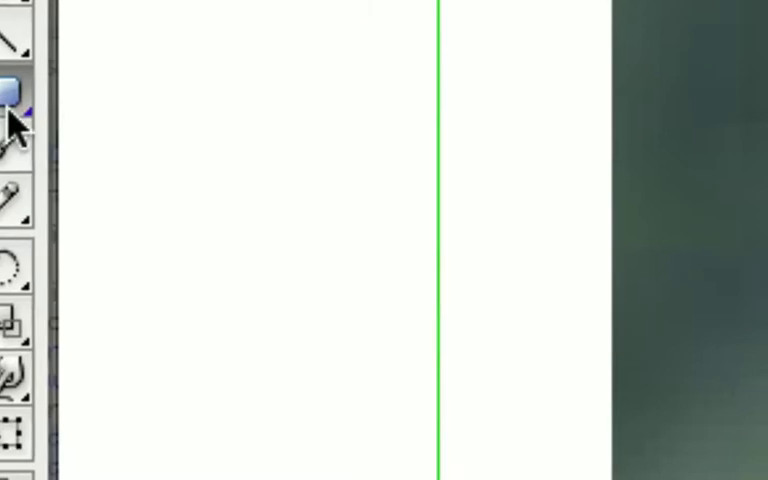
left_click(14, 125)
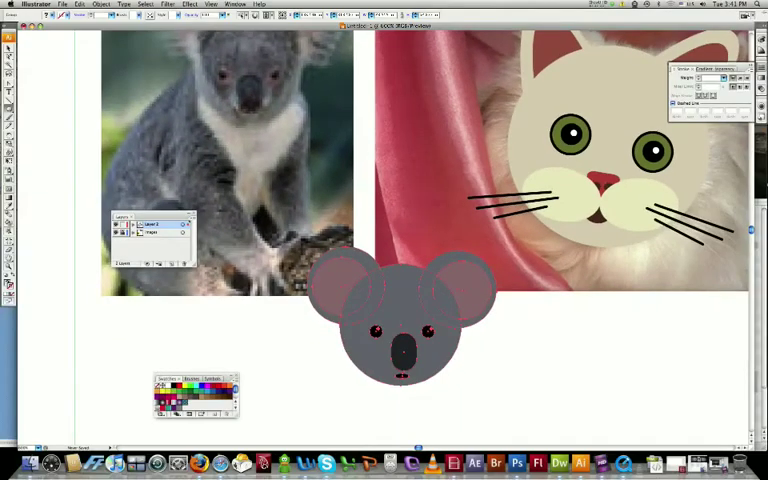
scroll(420, 230, "up", 5)
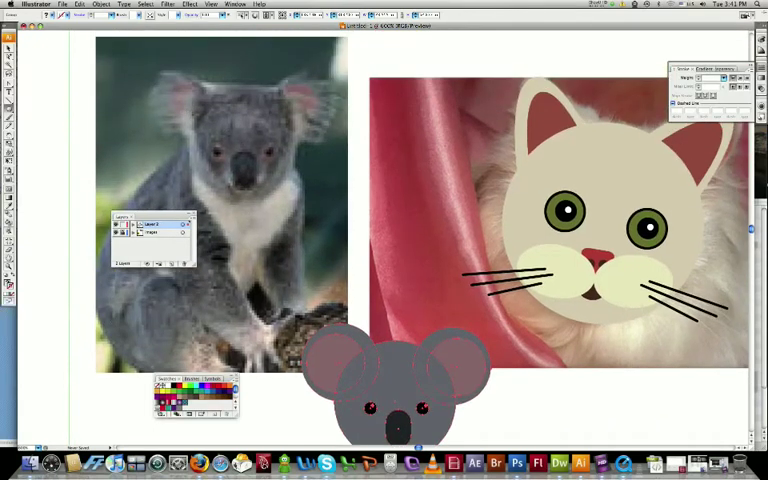
left_click(289, 196)
left_click_drag(298, 200, 181, 83)
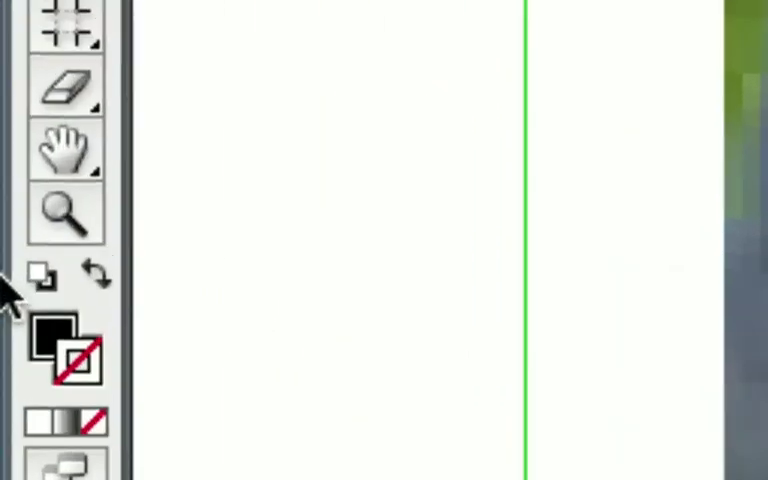
Swap the head circle's fill and stroke so it becomes a black outline
key("shift+x")
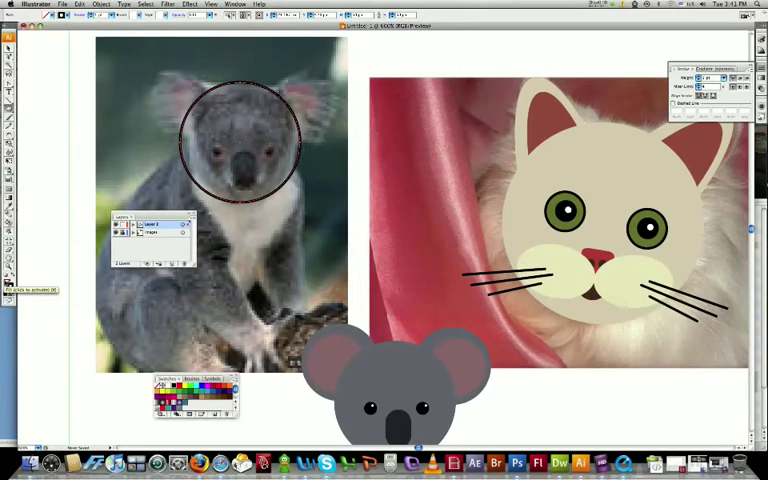
left_click(8, 282)
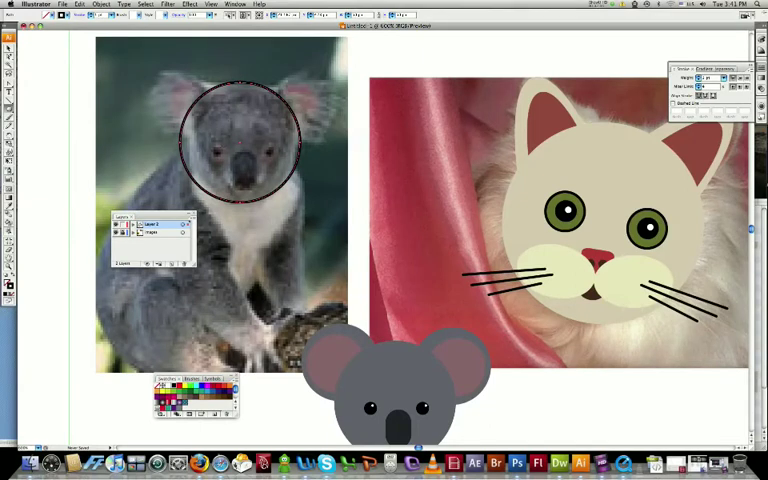
key("ctrl+shift+a")
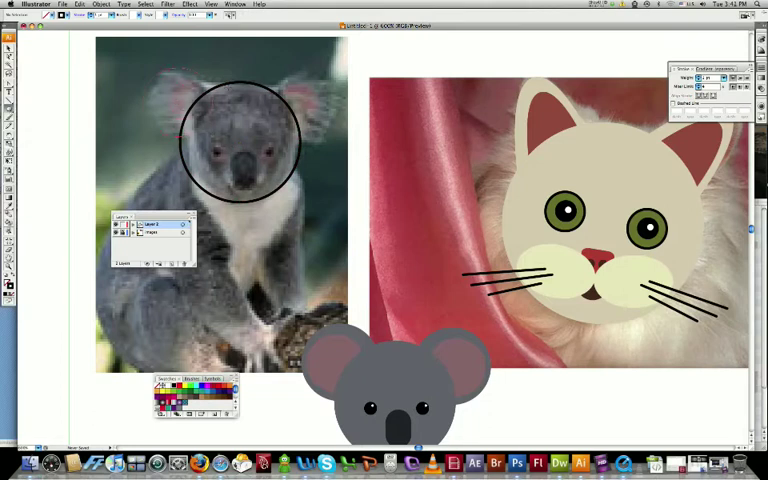
Draw an outlined circle over the left ear and a smaller inner-ear circle inside it
left_click_drag(141, 65, 215, 139)
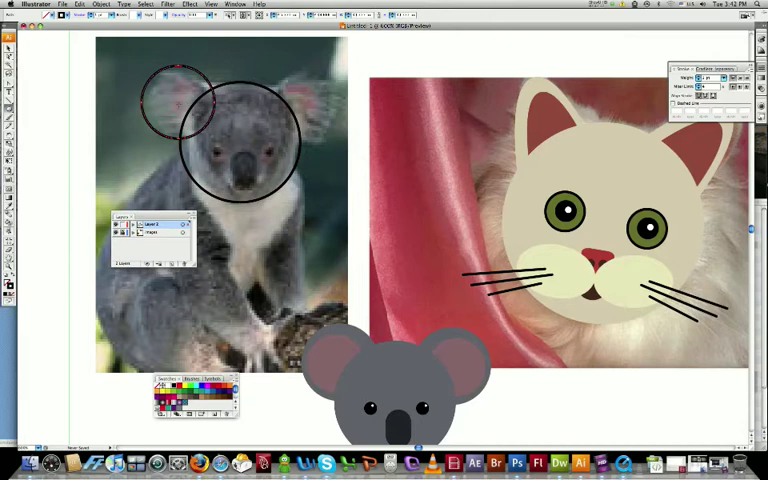
key("super+shift+a")
left_click_drag(150, 75, 204, 128)
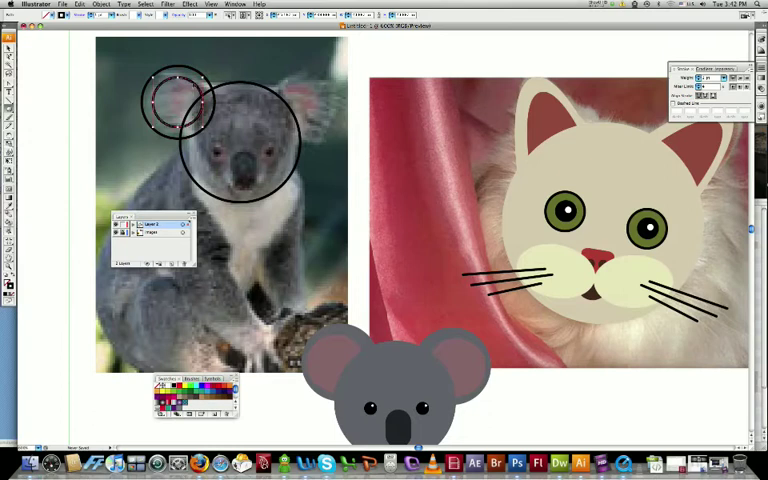
left_click_drag(205, 129, 203, 127)
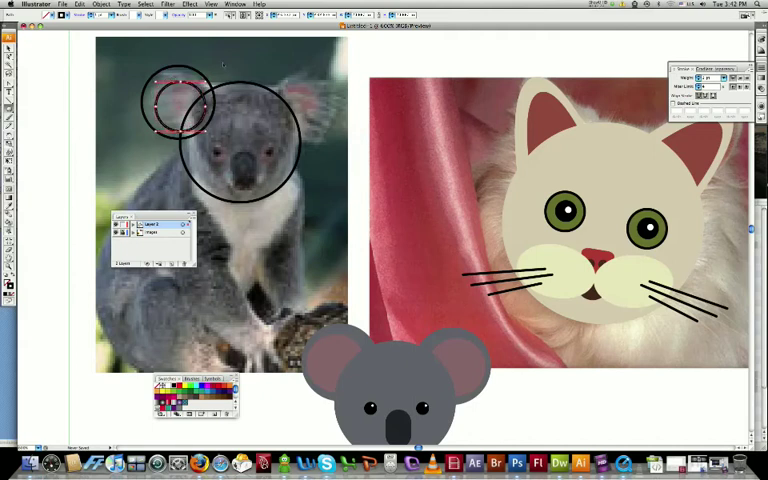
left_click(135, 39)
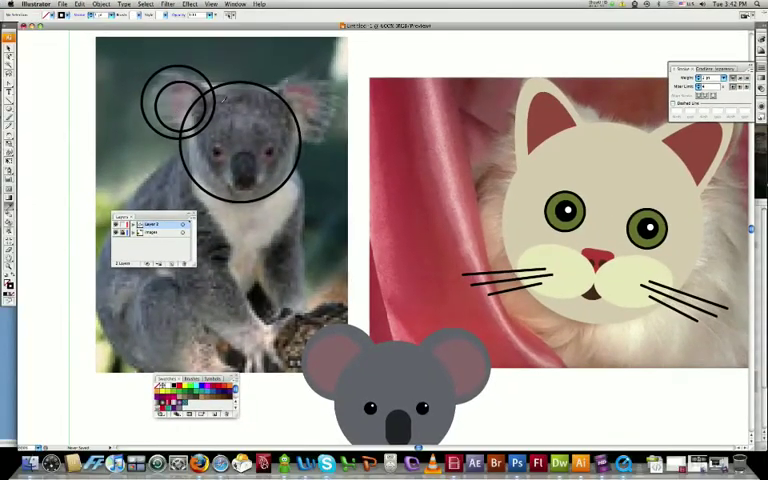
Fill the small inner ear circle with the sampled pink colour
left_click(182, 104)
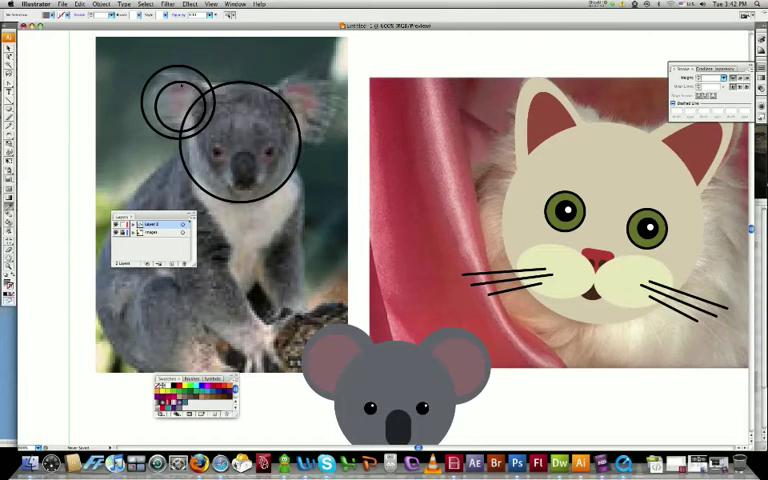
left_click(180, 100)
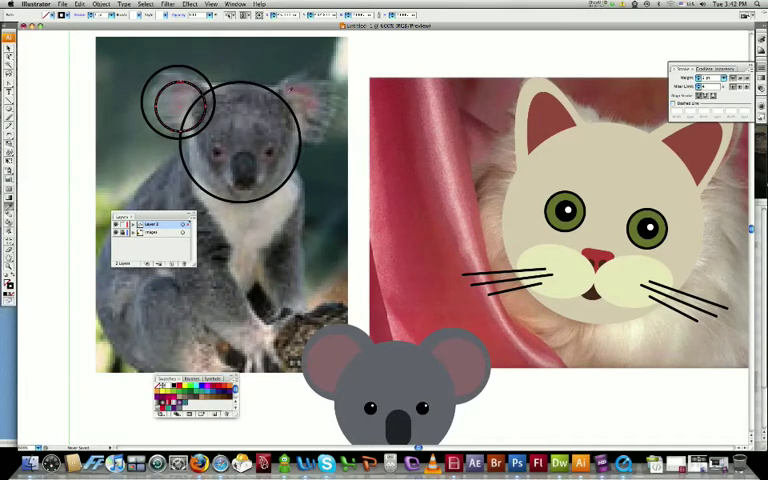
left_click(291, 88)
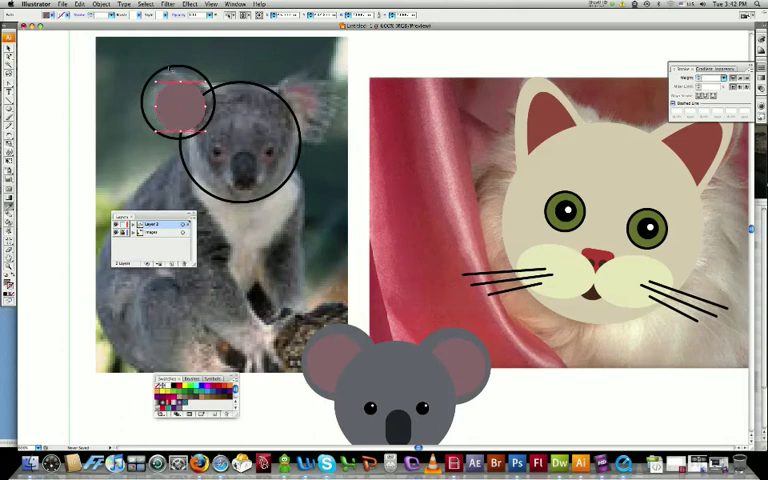
key("v")
key("a")
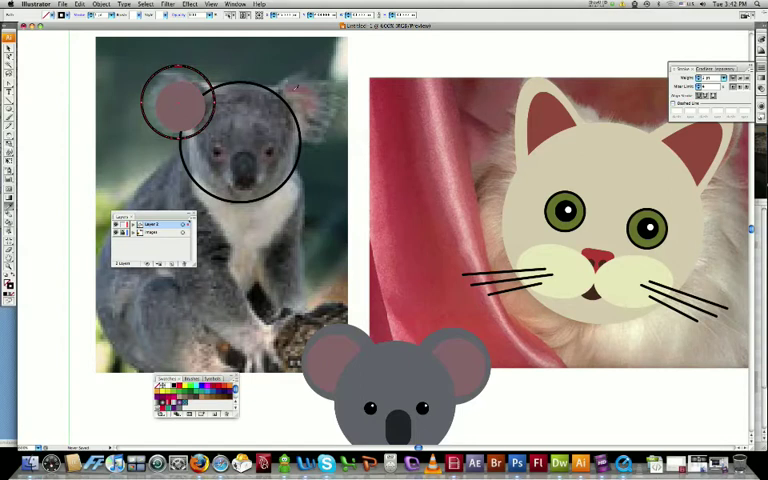
key("super+shift+a")
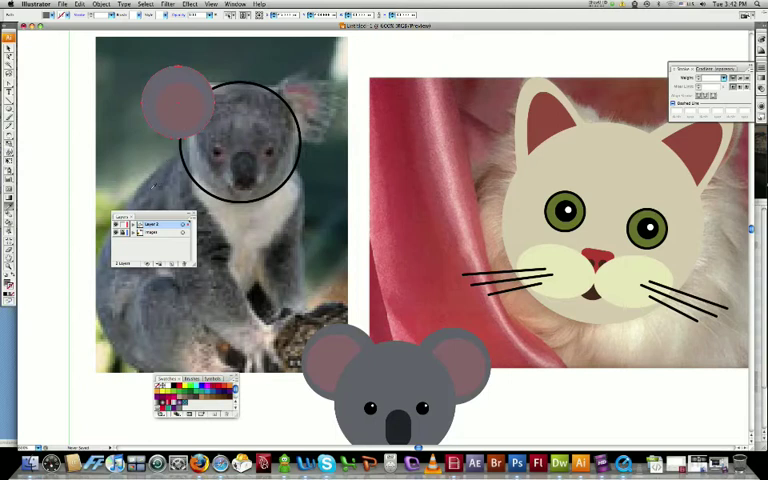
Apply the ear's grey fill to the outer ear and large head circle with the Eyedropper
left_click(157, 84)
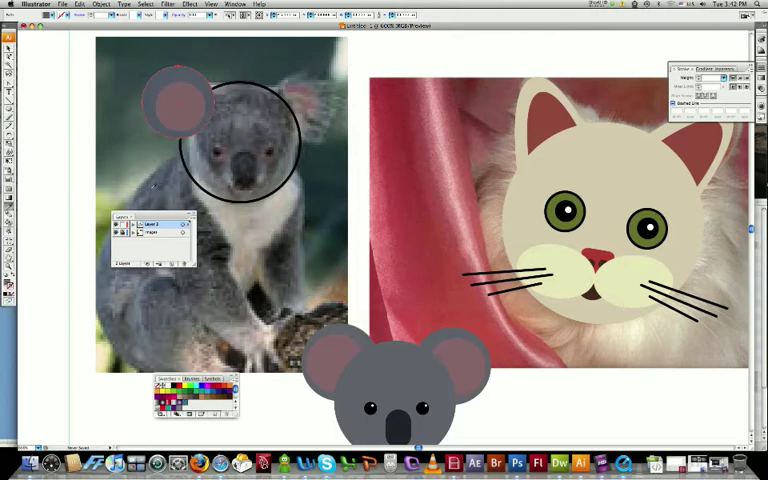
left_click(158, 85)
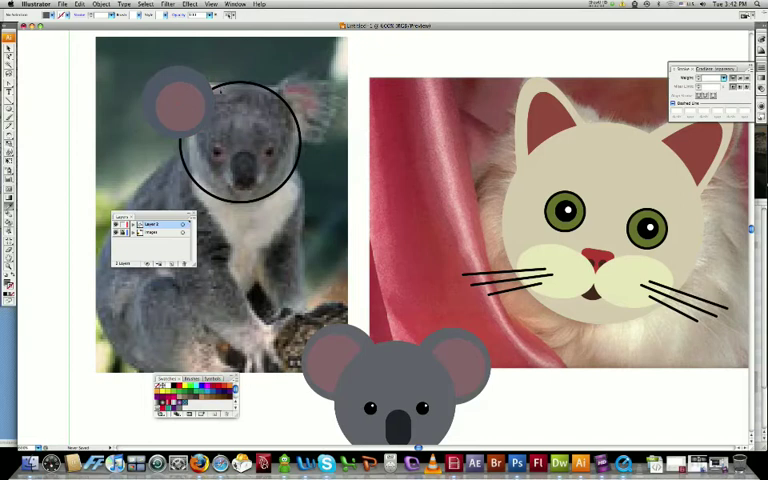
left_click(199, 80)
key("i")
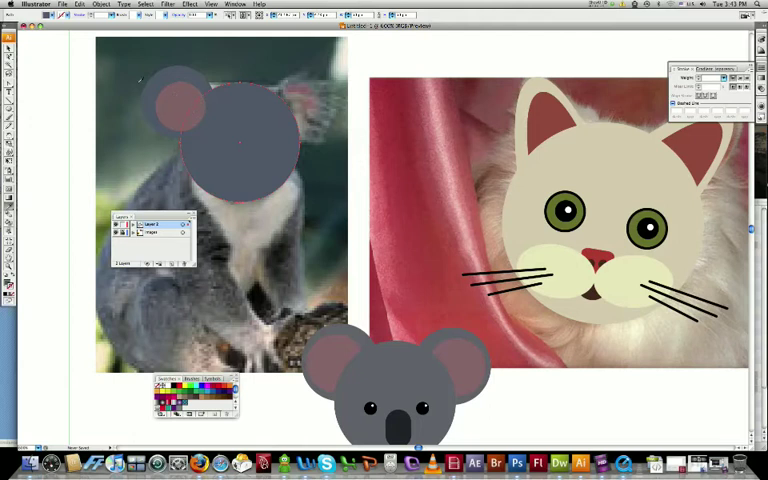
Group the two ear circles and swap the head circle's fill and stroke
left_click(172, 91)
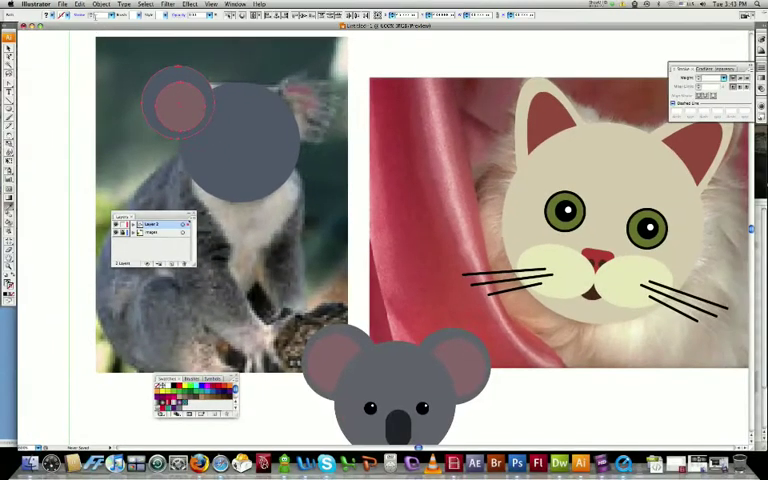
left_click(101, 4)
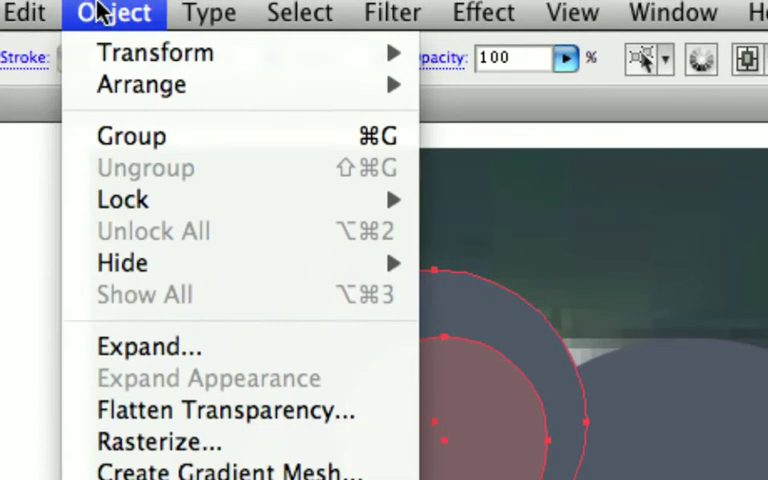
key("Down")
key("Down")
key("Down")
key("Down")
key("Up")
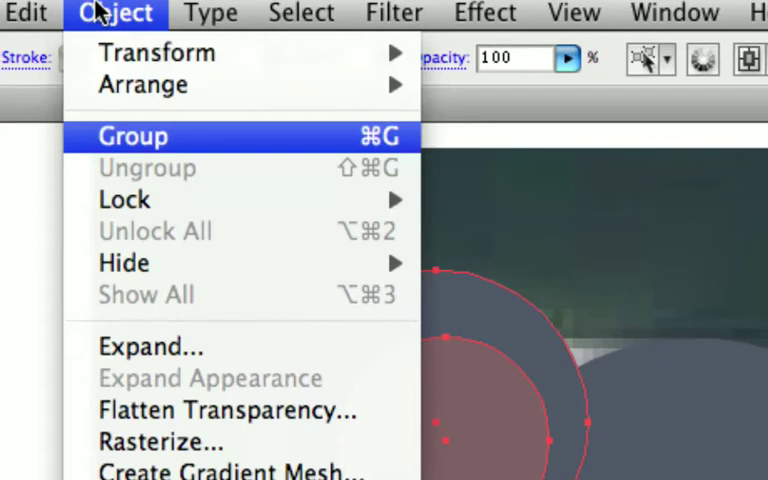
key("Return")
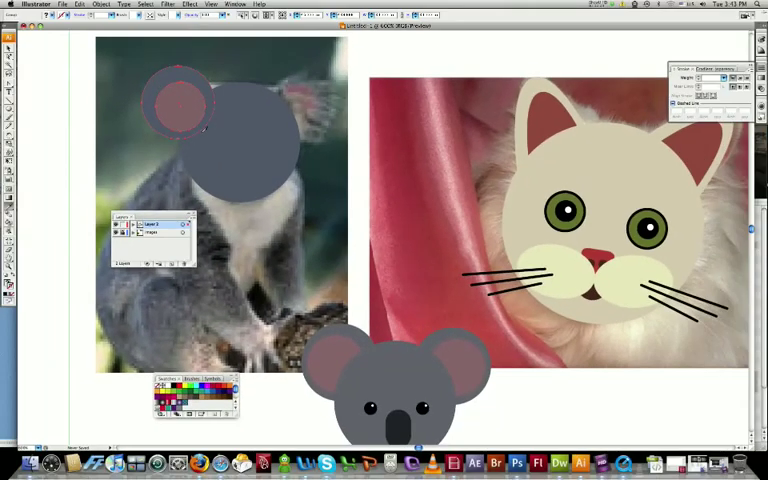
left_click(201, 143)
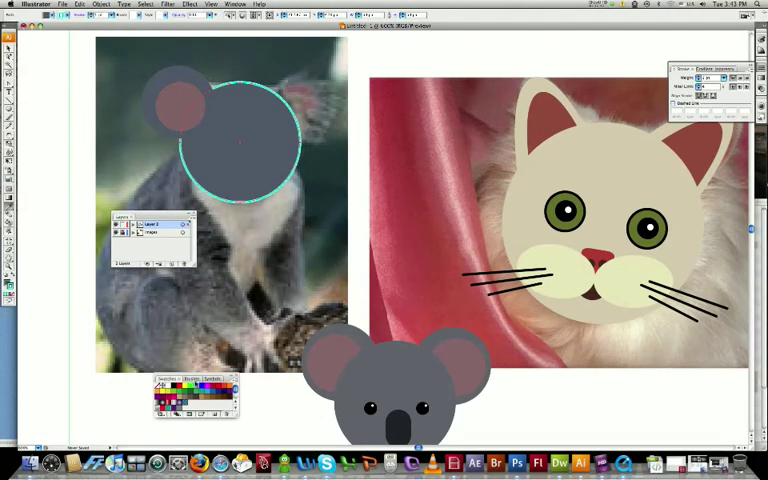
key("shift+x")
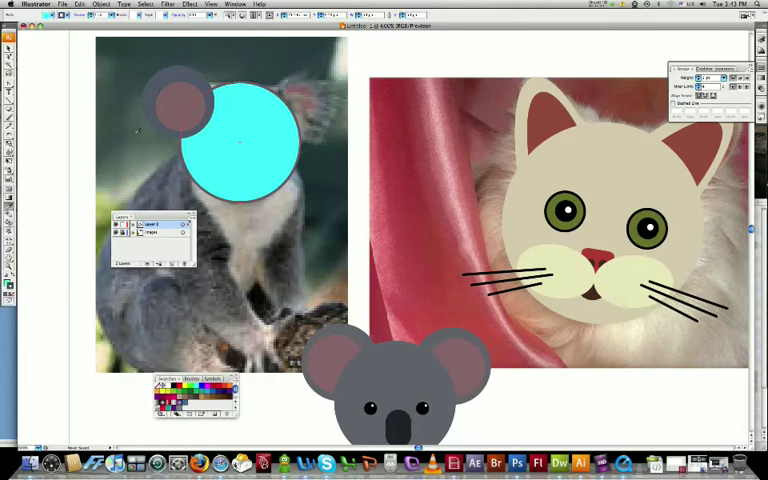
Send the ear group to the back with Object > Arrange > Send to Back
left_click(176, 105)
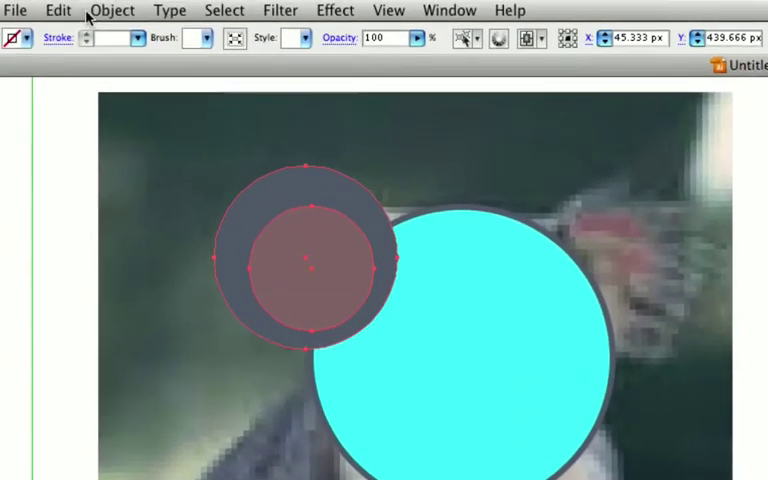
left_click(91, 12)
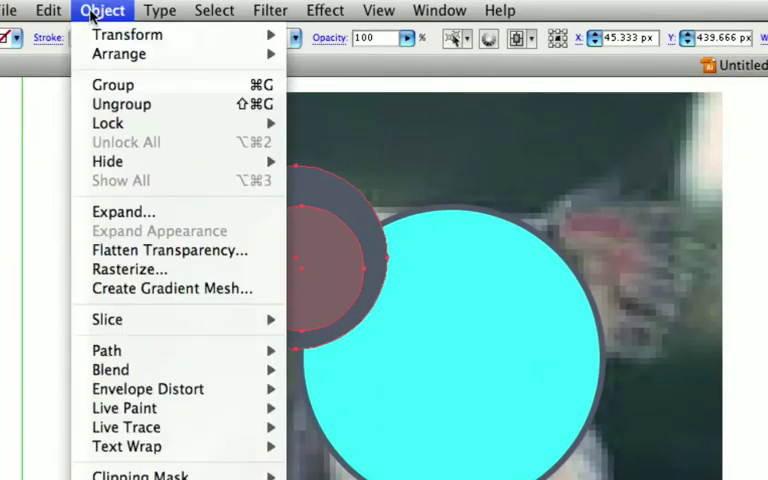
key("Down")
key("Down")
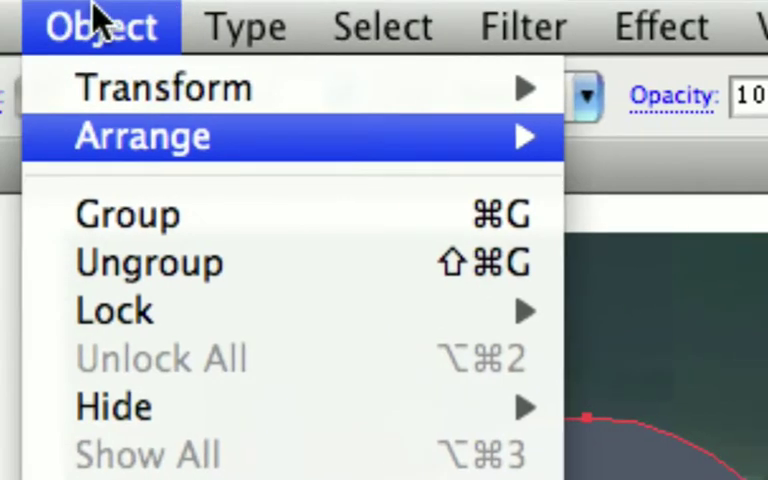
key("Right")
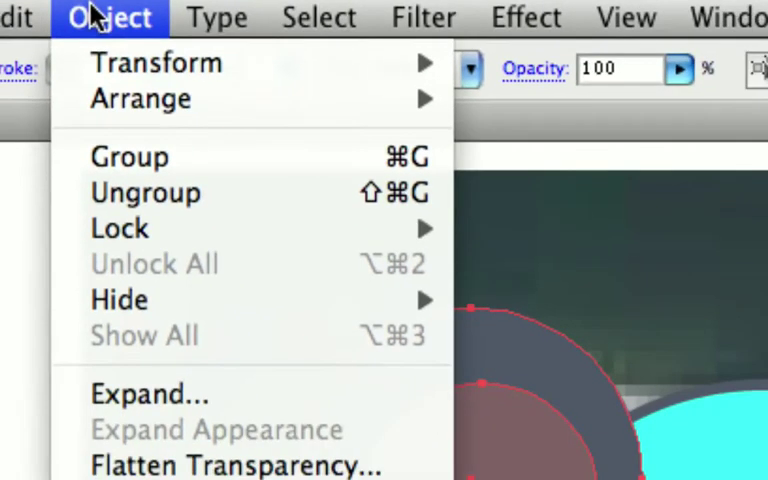
key("Down")
key("Down")
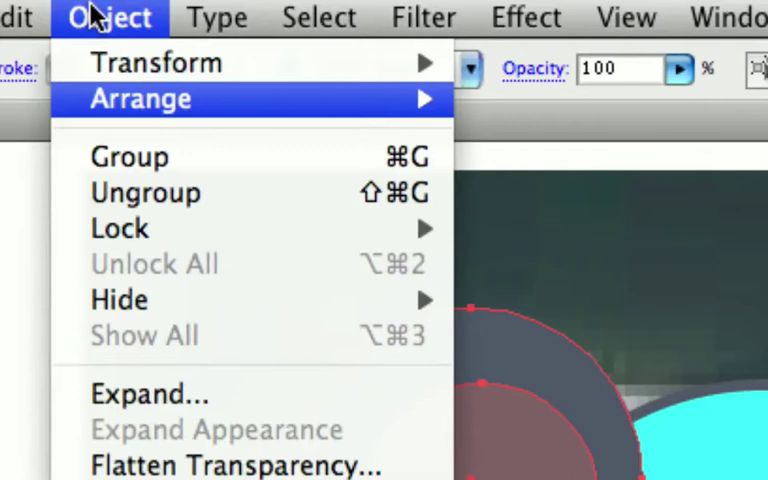
key("Right")
key("Down")
key("Down")
key("Down")
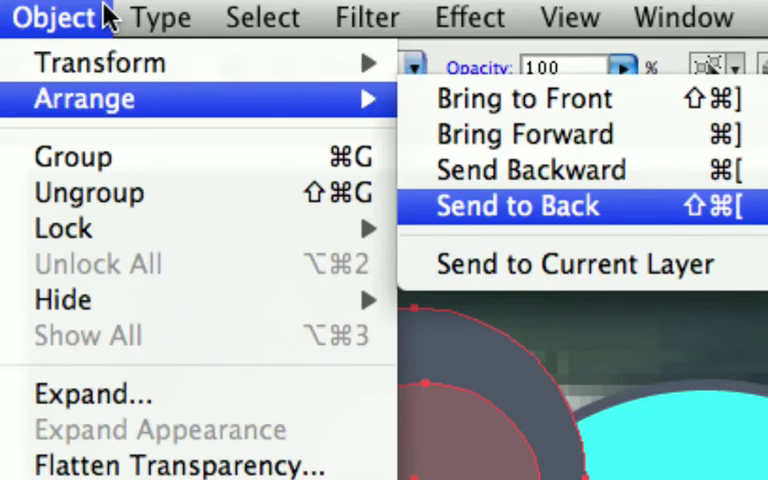
key("Return")
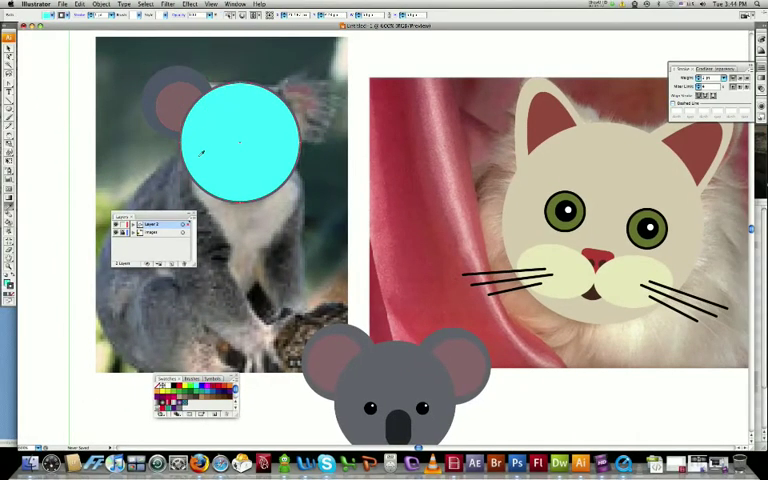
Restore the head circle's grey fill and reselect the ear group
left_click(201, 152)
left_click(163, 160)
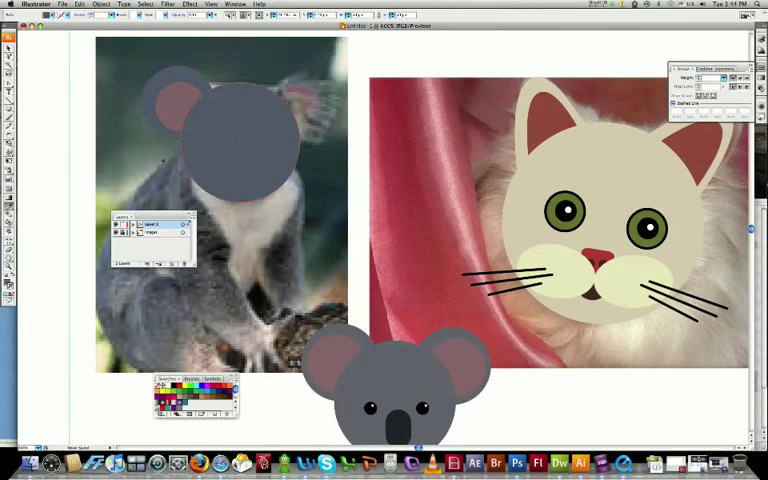
right_click(139, 157)
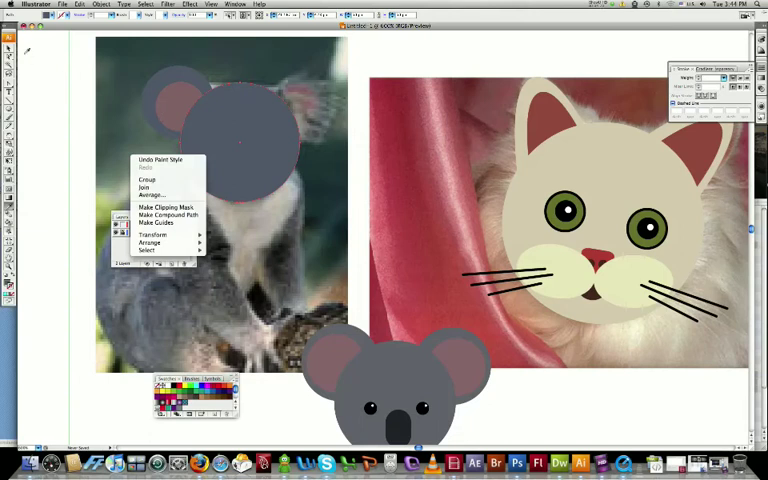
left_click(168, 215)
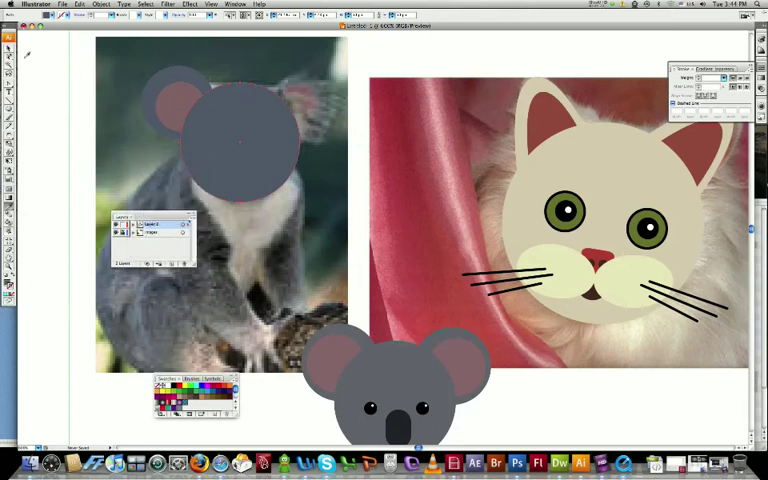
left_click(5, 31)
left_click(163, 101)
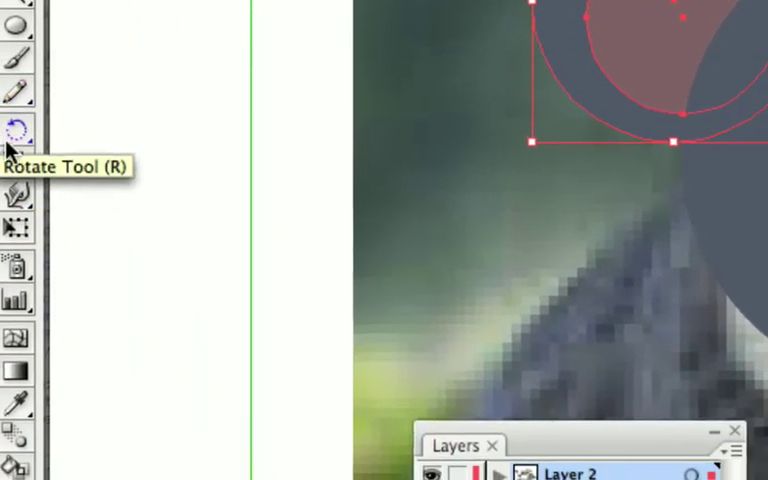
Alt-drag with the Reflect Tool to place a mirrored ear copy on the head's right side
left_click(10, 145)
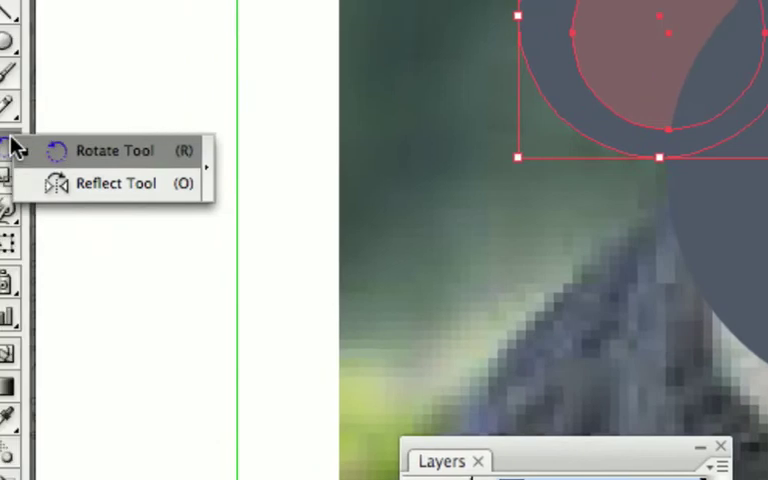
left_click(15, 148)
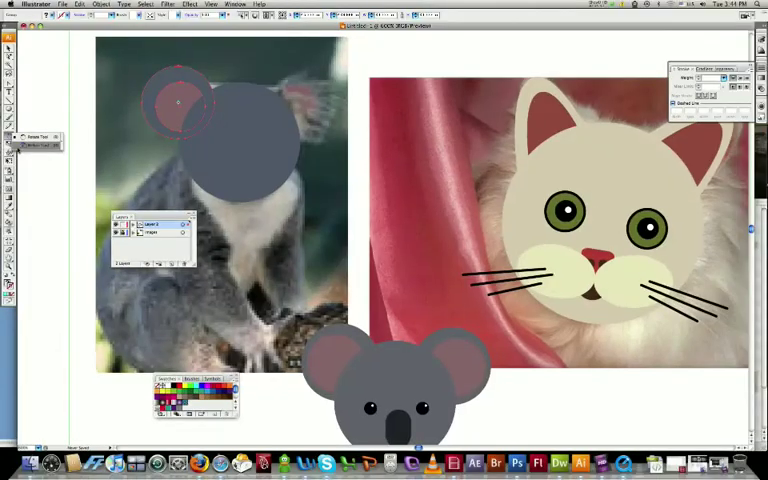
left_click(38, 145)
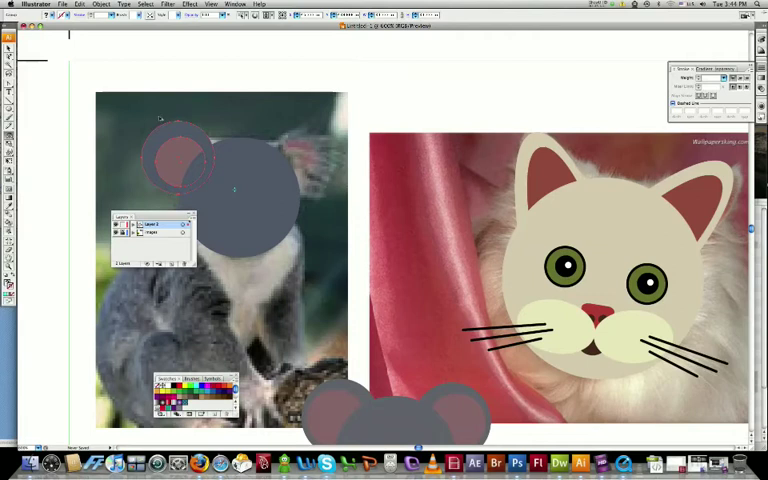
left_click_drag(160, 118, 291, 148)
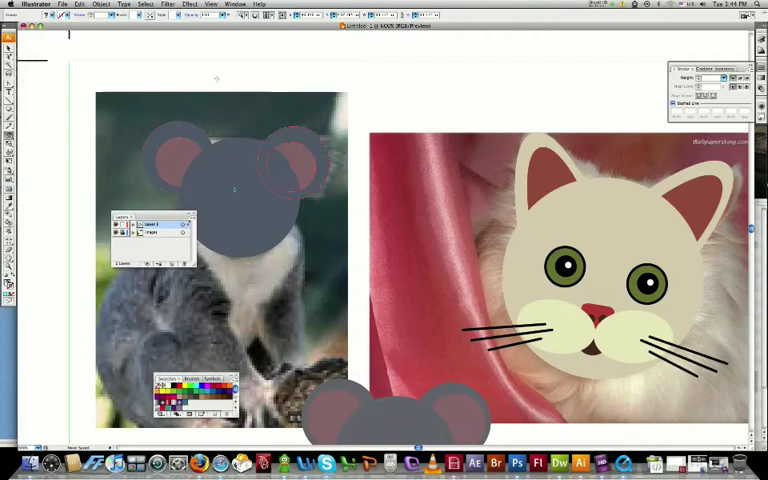
key("v")
left_click(234, 86)
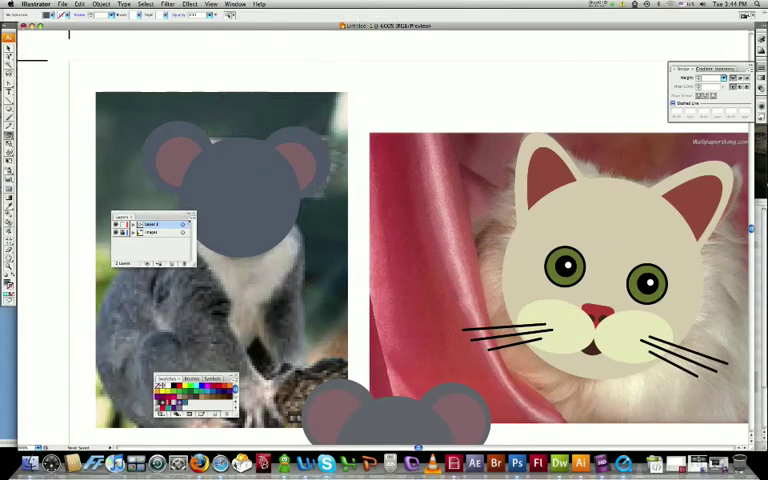
scroll(223, 202, "down", 2)
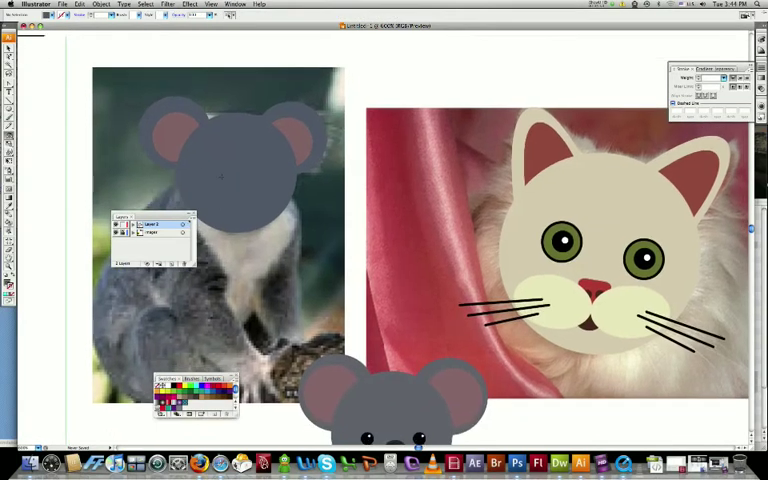
left_click(237, 173)
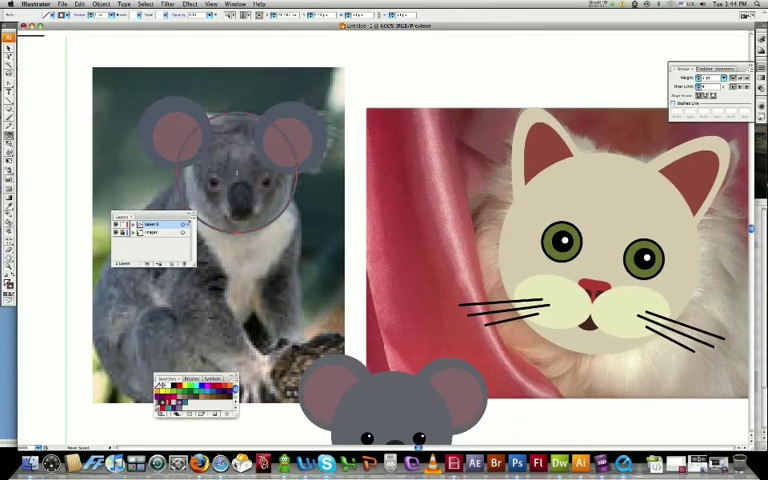
Draw a solid black, strokeless circle on the left eye and copy it to the right eye
left_click(215, 83)
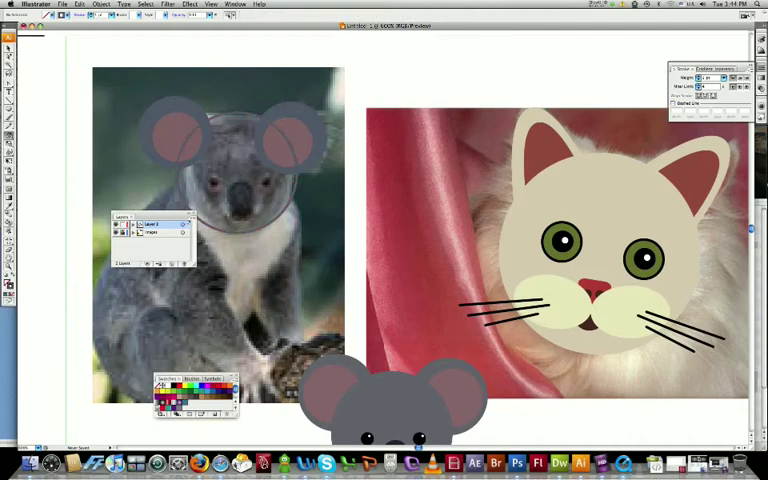
left_click(257, 200)
left_click(363, 225)
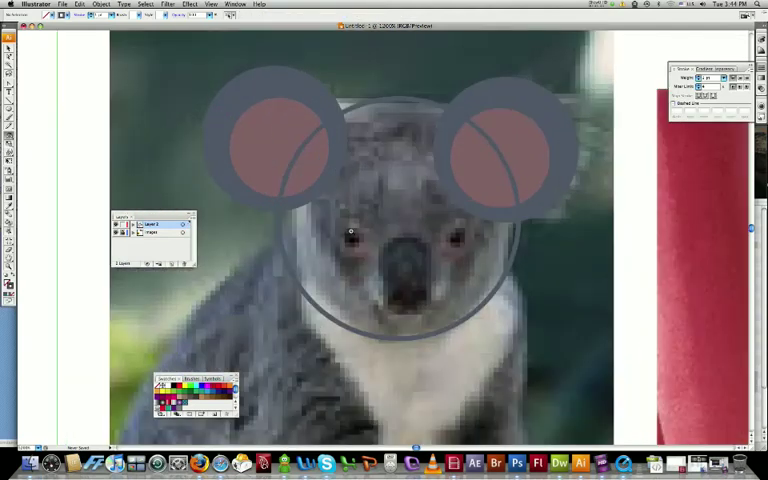
left_click(398, 248)
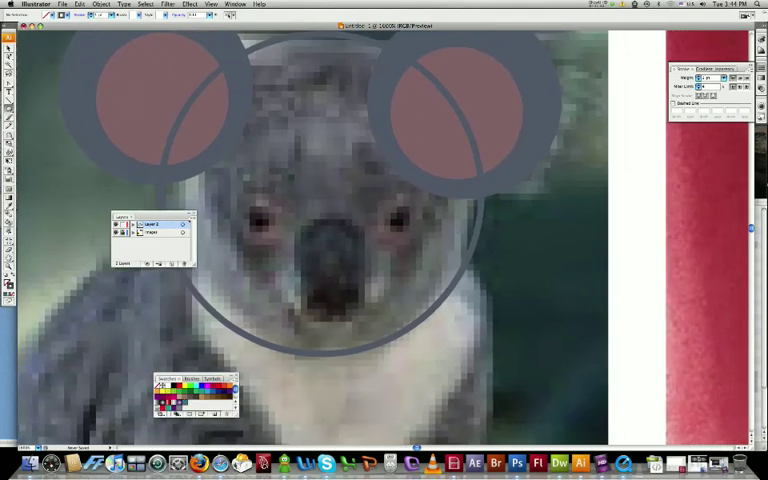
left_click_drag(248, 209, 268, 229)
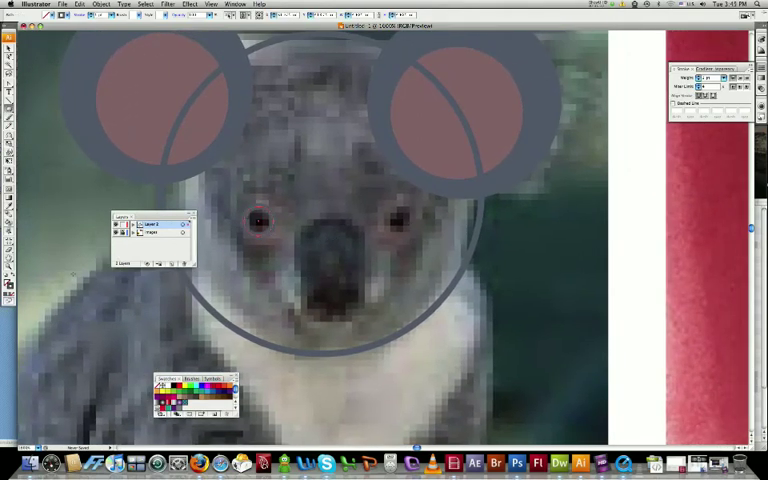
key("d")
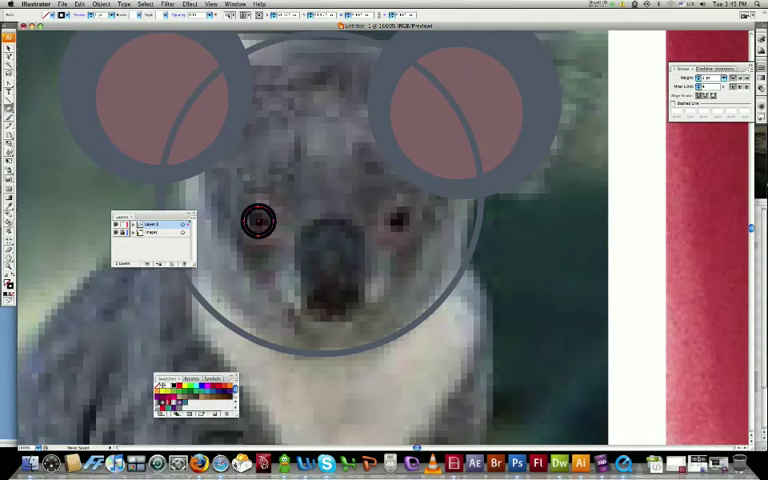
key("shift+x")
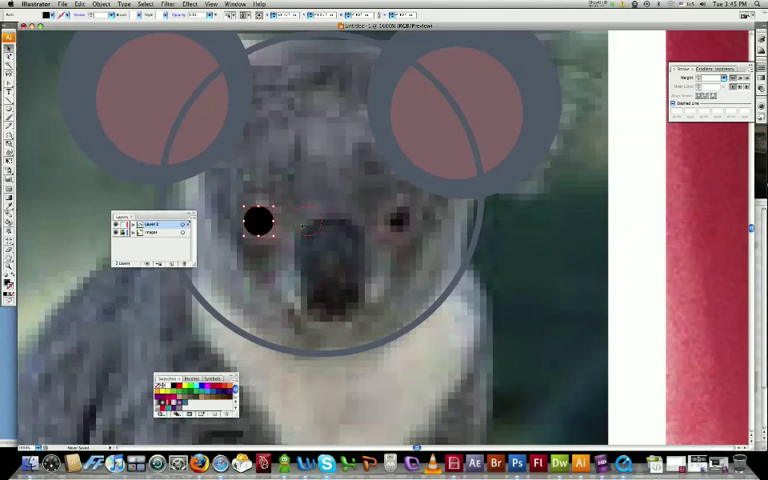
mouse_move(307, 228)
left_mouse_down()
mouse_move(393, 230)
mouse_move(397, 222)
left_mouse_up()
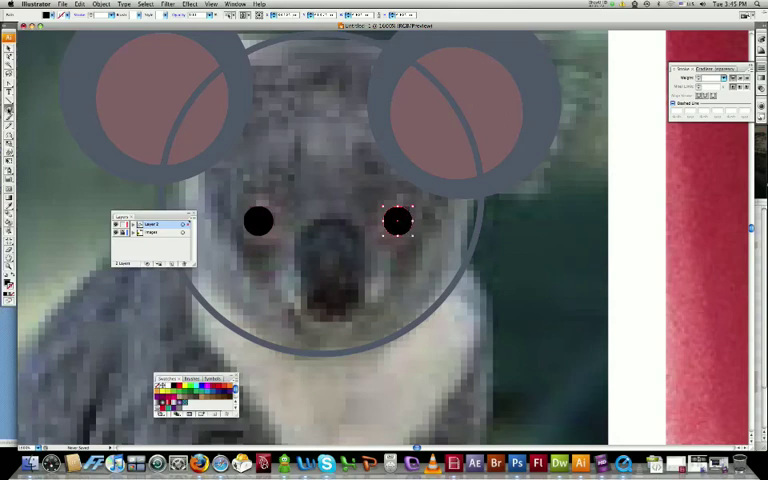
left_click_drag(9, 110, 45, 118)
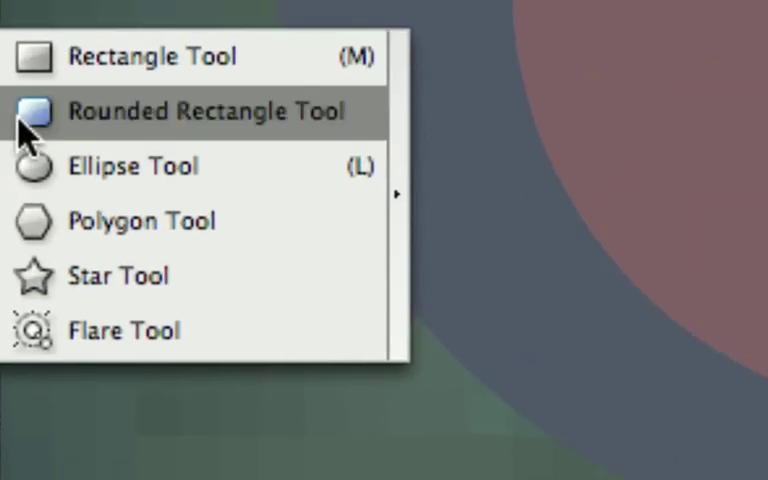
Draw a black rounded-rectangle nose over the koala's nose and nudge it into place
left_click(25, 130)
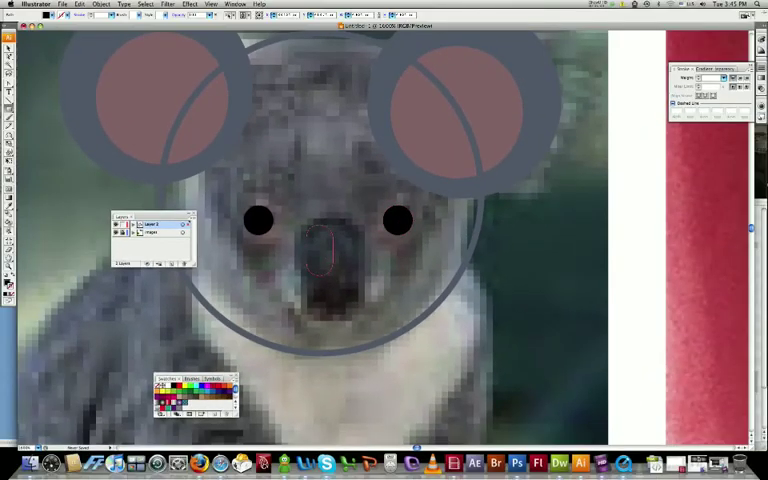
left_click_drag(307, 226, 360, 306)
left_click_drag(365, 306, 372, 320)
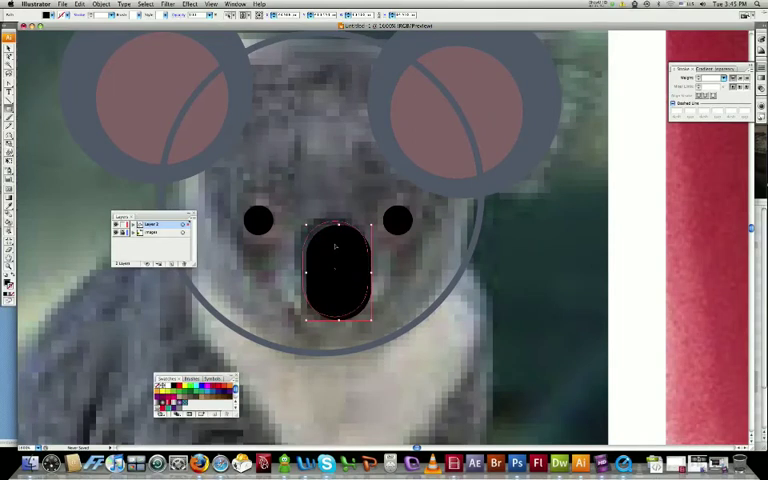
left_click_drag(338, 272, 334, 268)
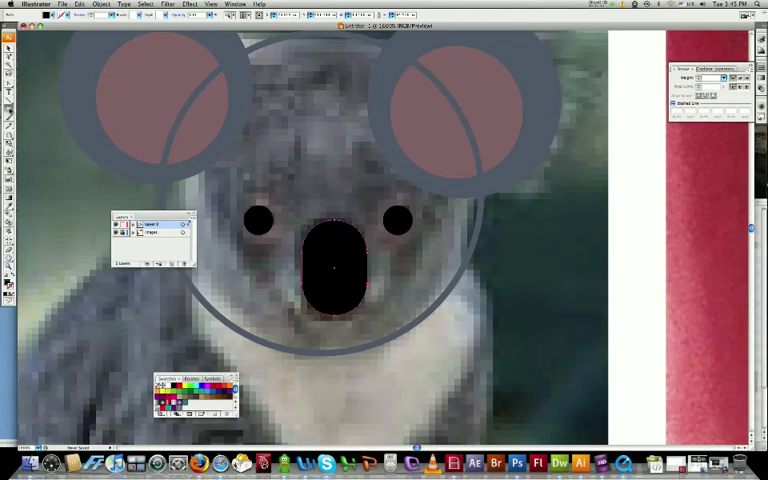
Add small white ellipse highlights to both eyes, then zoom out
left_click_drag(9, 106, 40, 130)
key("super+shift+a")
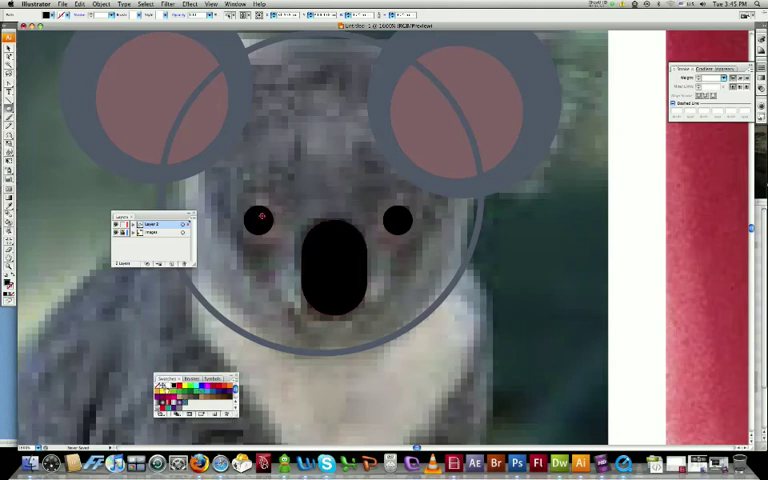
left_click_drag(262, 216, 266, 220)
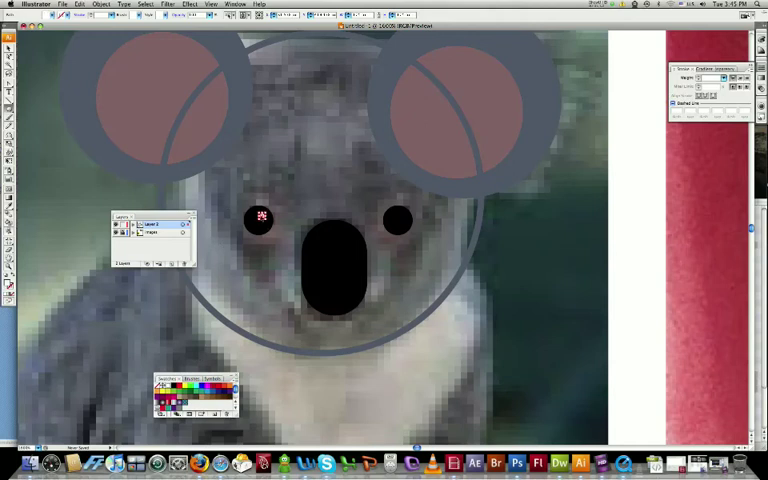
left_click_drag(402, 213, 407, 219)
key("ctrl+shift+a")
key("ctrl+minus")
key("ctrl+minus")
key("ctrl+minus")
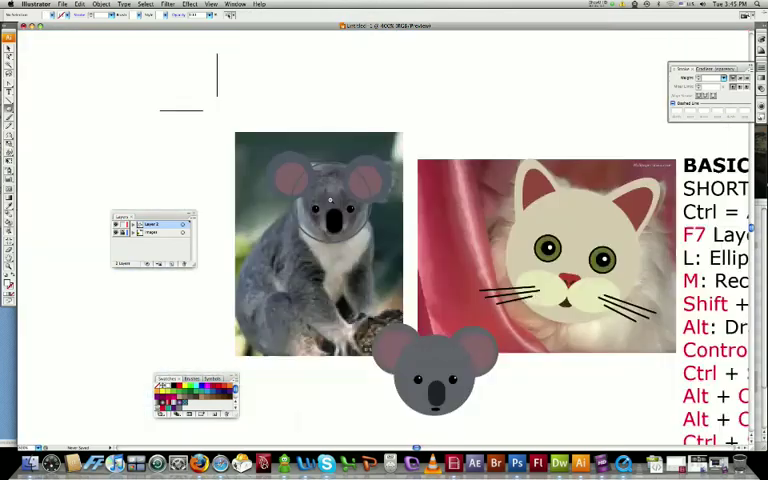
Draw a black-filled ellipse under the nose and cut it to a half-ellipse mouth
left_click(380, 213)
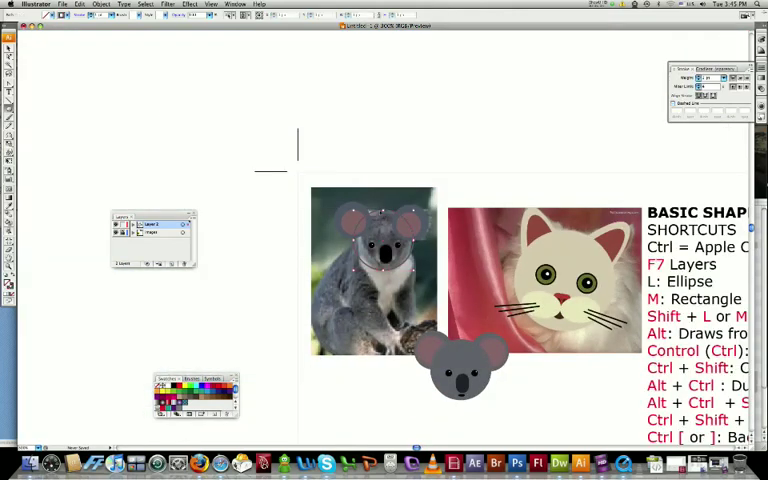
key("ctrl+shift+a")
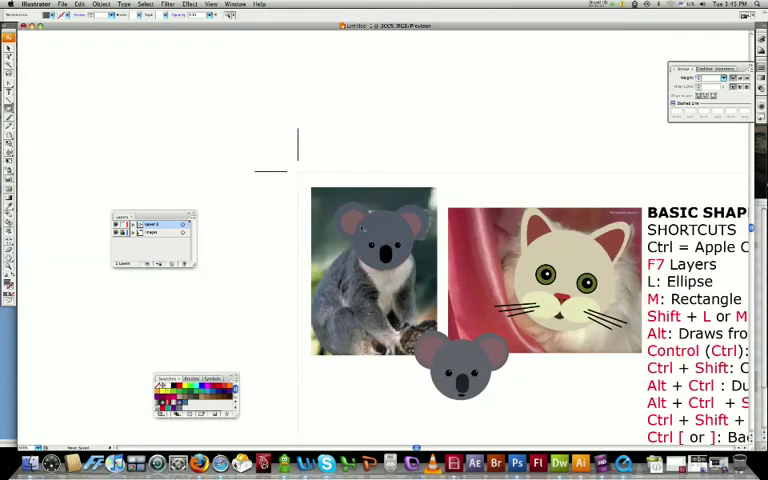
key("ctrl+plus")
key("ctrl+plus")
key("ctrl+plus")
scroll(384, 240, "down", 3)
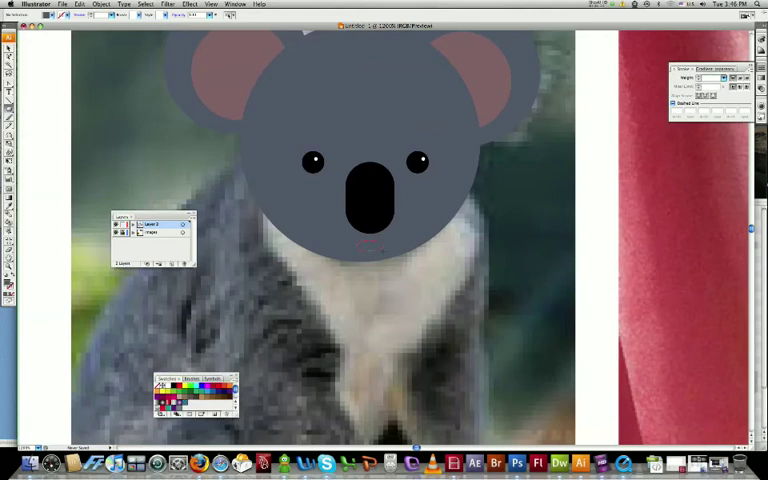
left_click_drag(357, 240, 384, 250)
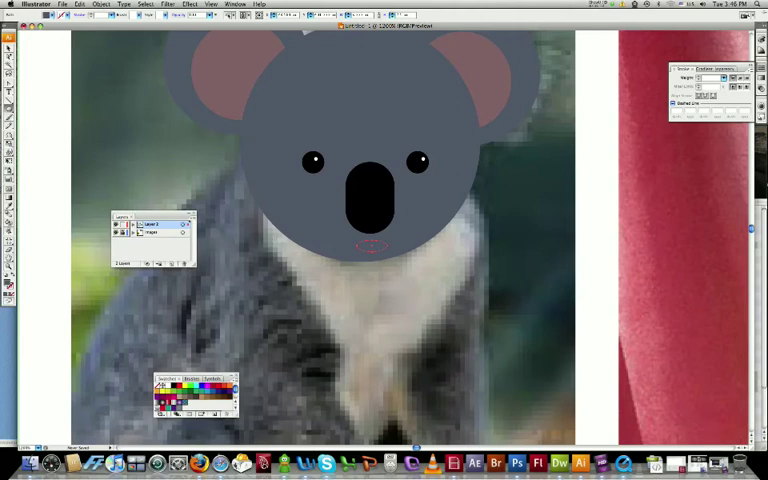
left_click(371, 213)
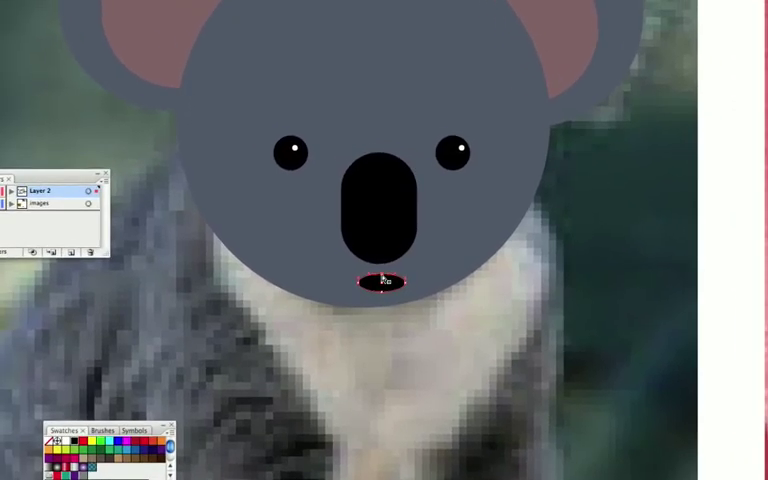
right_click(386, 280)
left_click(383, 279)
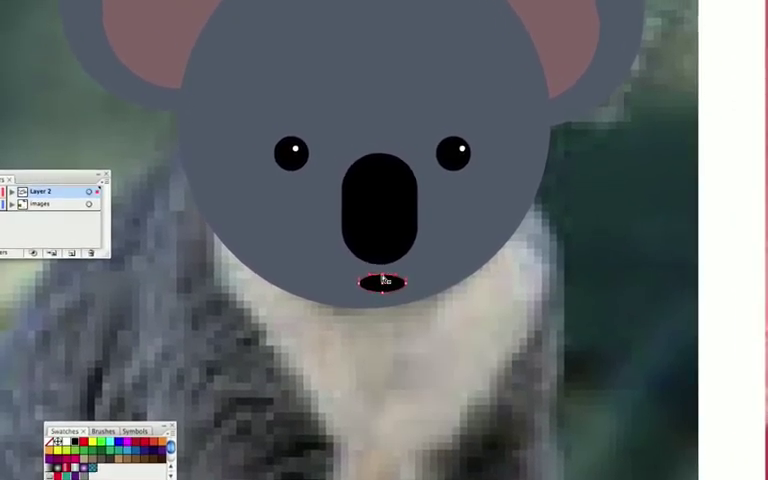
key("Delete")
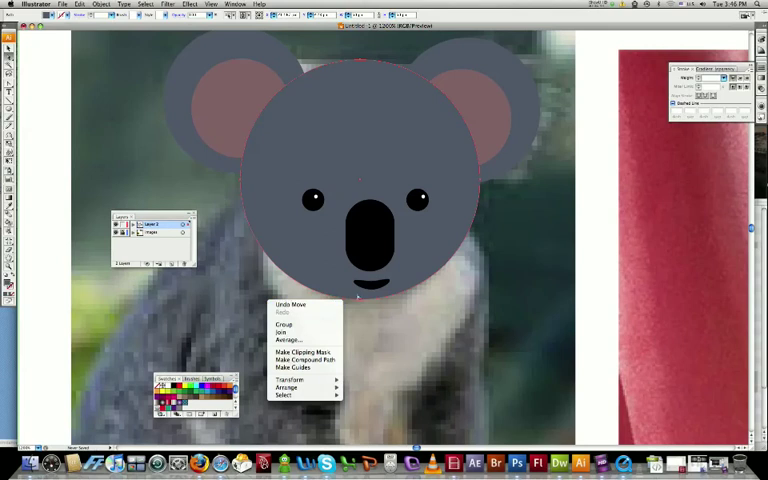
left_click(374, 300)
key("ctrl+minus")
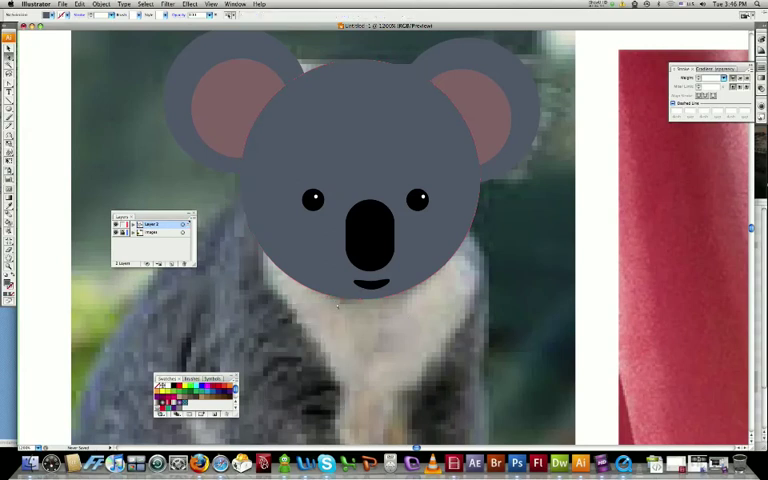
key("ctrl+minus")
Zoom out to find the cat artwork, then marquee-zoom closely onto the cat's traced face
key("ctrl+minus")
scroll(460, 250, "right", 2)
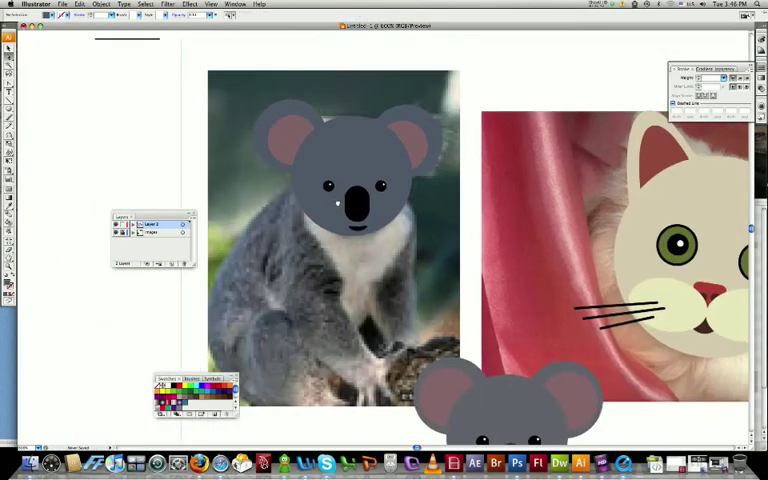
scroll(460, 250, "right", 2)
key("ctrl+minus")
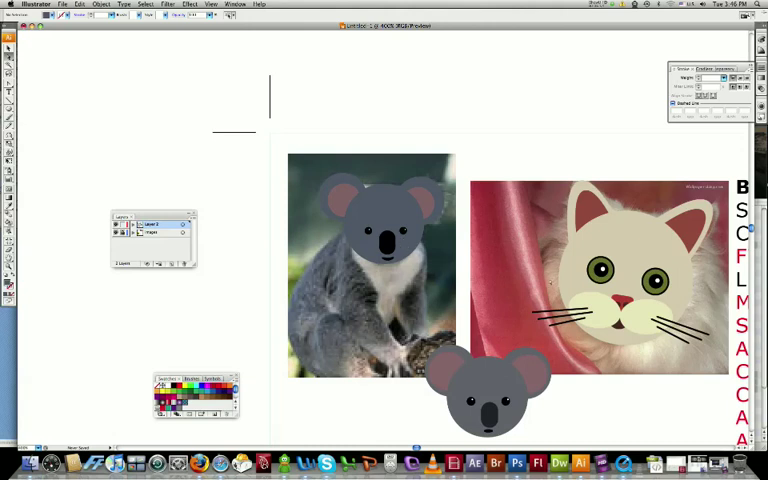
scroll(549, 283, "right", 10)
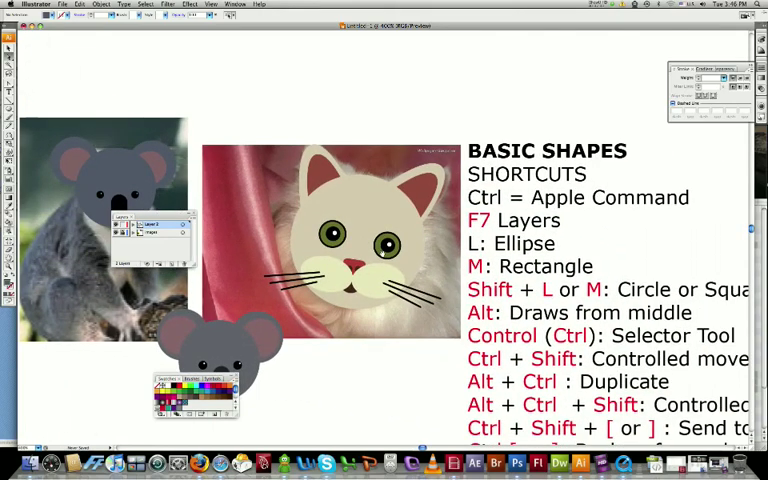
scroll(382, 254, "up", 5)
scroll(350, 256, "down", 3)
scroll(320, 220, "down", 2)
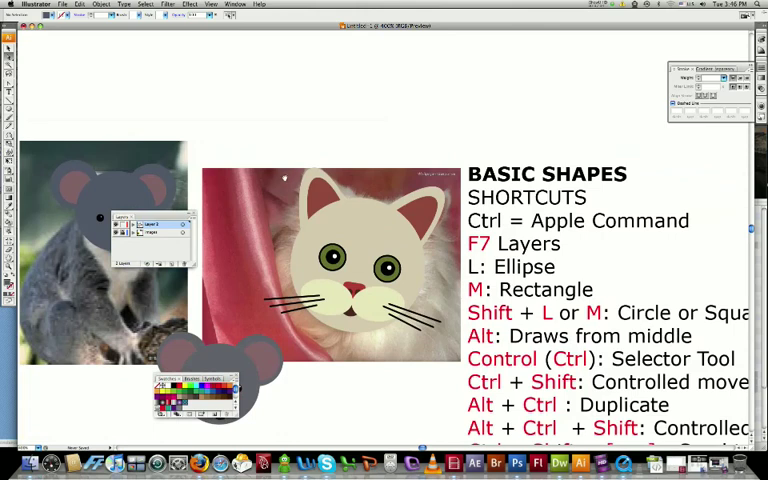
left_click_drag(257, 146, 469, 337)
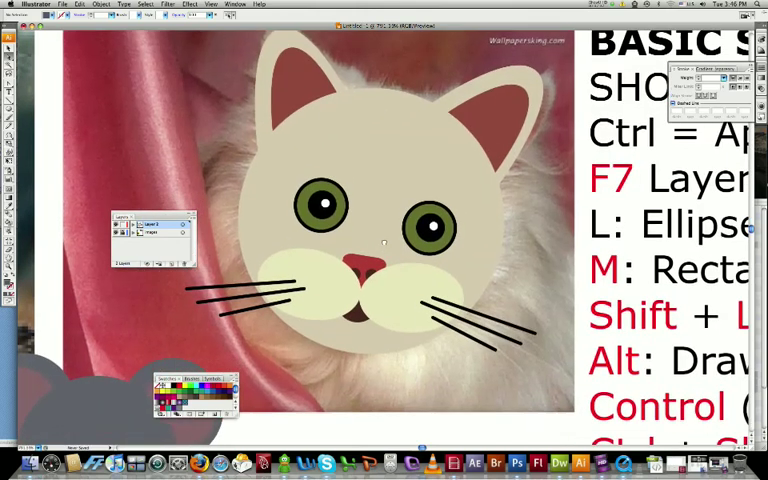
left_click_drag(360, 308, 375, 258)
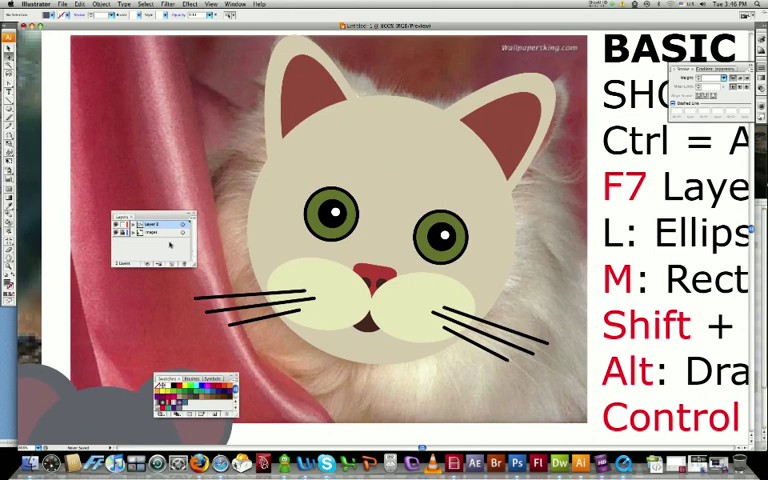
Switch to Outline view, hide the cat reference photo, and briefly select then deselect the cat drawing
key("ctrl+y")
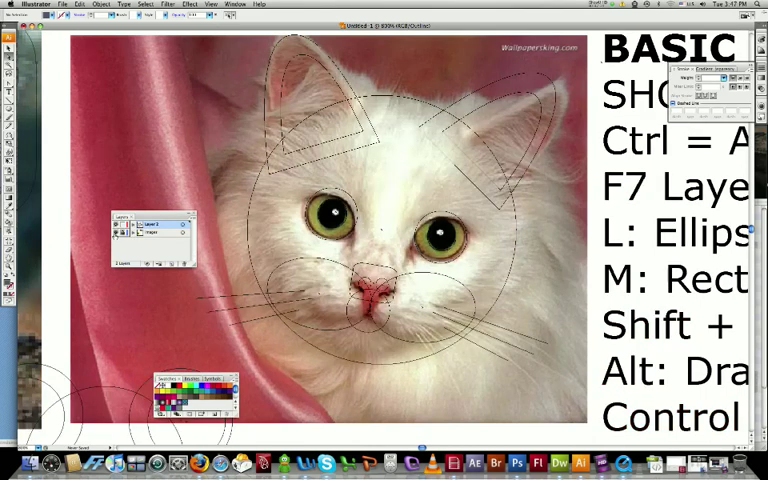
left_click(117, 233)
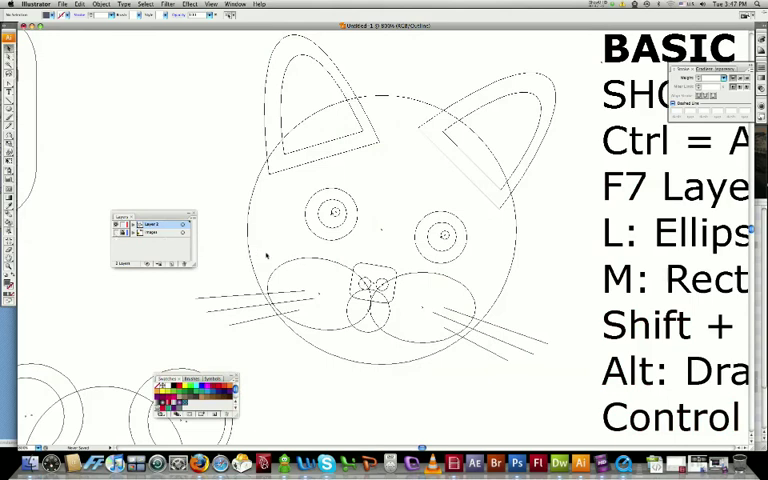
left_click(295, 263)
left_click(176, 143)
left_click(600, 5)
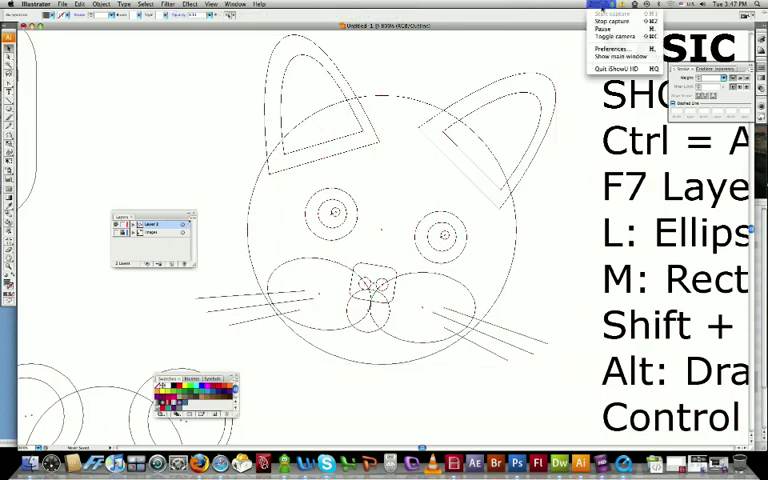